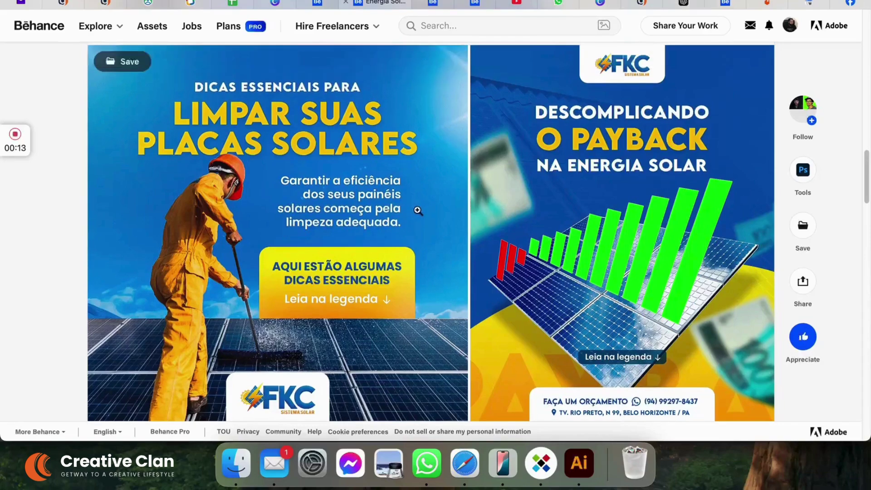
Look through the solar energy social media projects open on Behance for design references
{"action": "left_click", "coordinate": [434, 4]}
{"action": "scroll", "coordinate": [511, 254], "scroll_direction": "down", "scroll_amount": 10}
{"action": "mouse_move", "coordinate": [514, 246]}
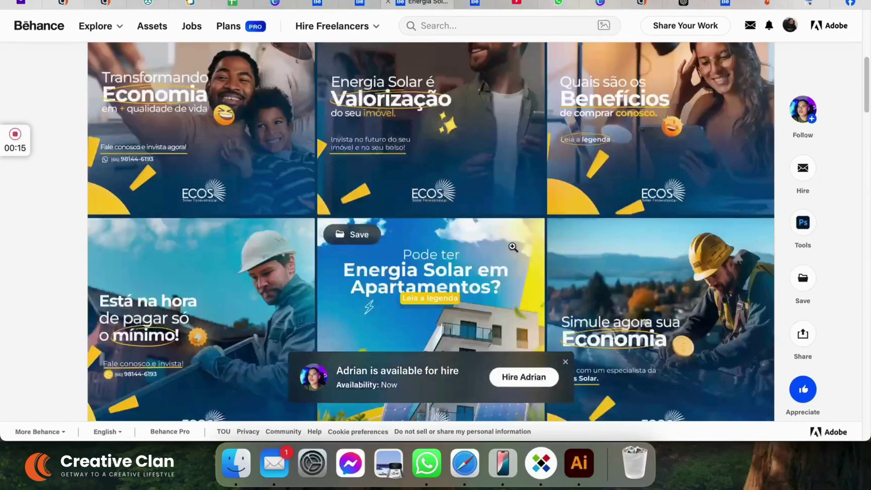
{"action": "scroll", "coordinate": [508, 234], "scroll_direction": "down", "scroll_amount": 4}
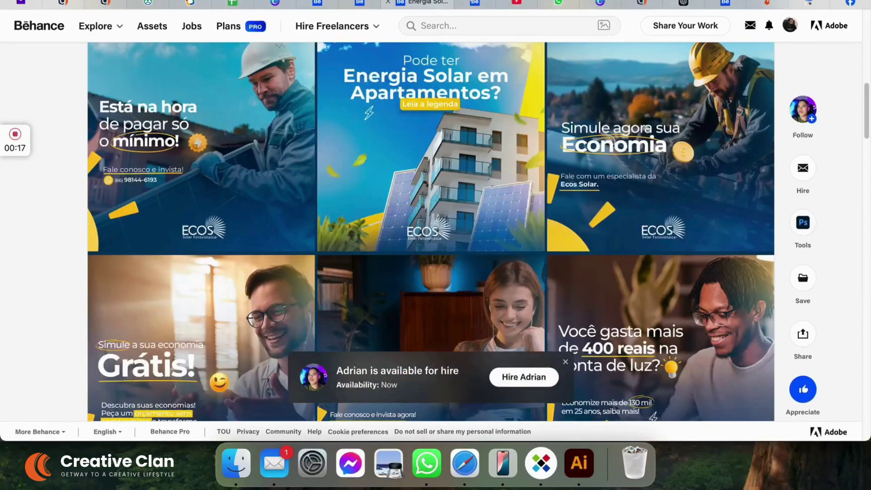
{"action": "left_click", "coordinate": [474, 3]}
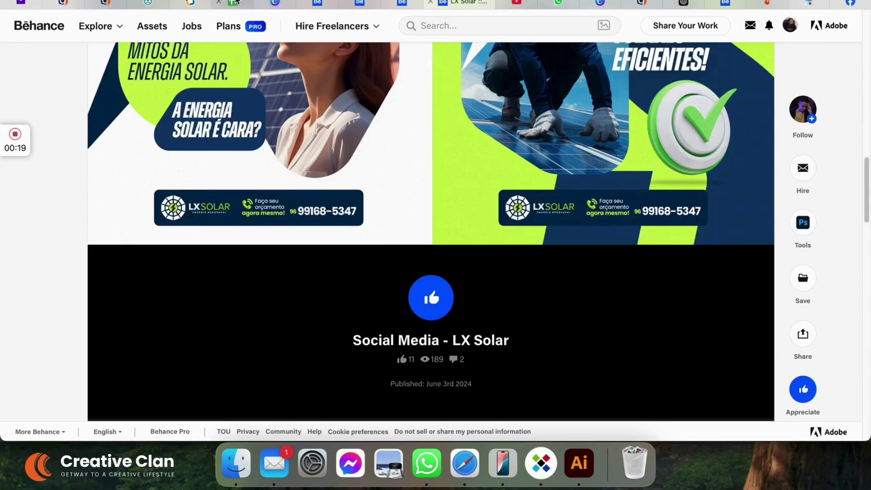
Switch to Canva and add the sunset solar panel and wind turbine photo to page 8, enlarged to fill the page
{"action": "left_click", "coordinate": [238, 3]}
{"action": "left_click", "coordinate": [308, 2]}
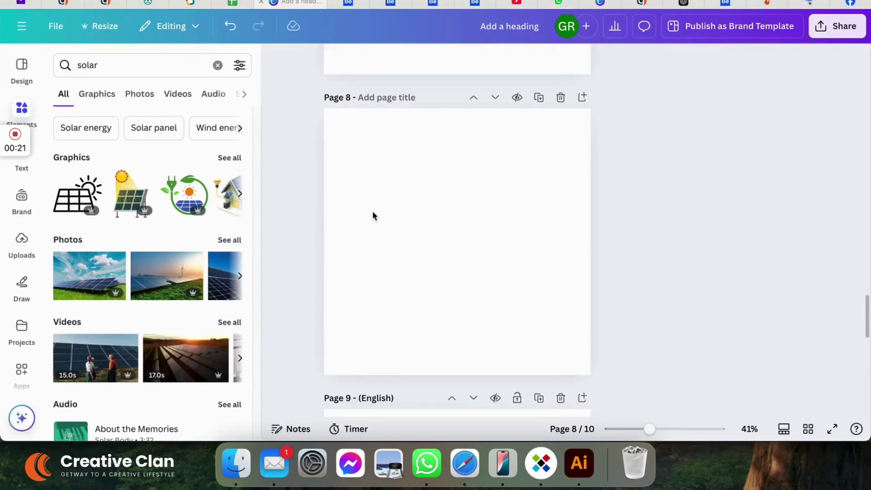
{"action": "left_click", "coordinate": [158, 286]}
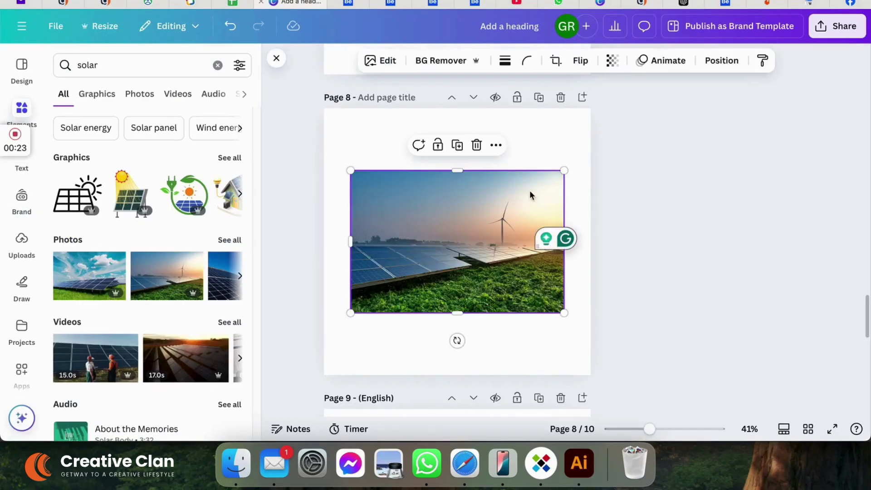
{"action": "left_click_drag", "start_coordinate": [564, 171], "coordinate": [673, 98]}
{"action": "left_click", "coordinate": [735, 153]}
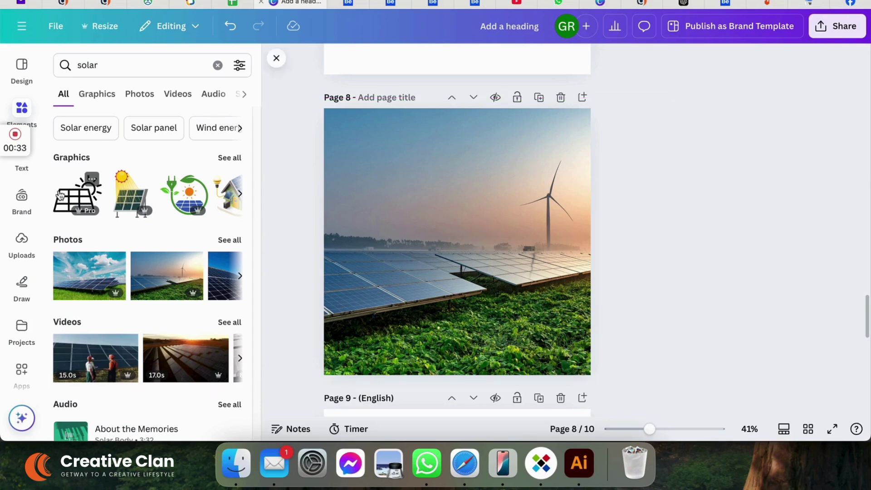
Add a square shape over the photo on page 8 and enlarge it to cover the whole page
{"action": "left_click", "coordinate": [218, 65]}
{"action": "left_click", "coordinate": [22, 109]}
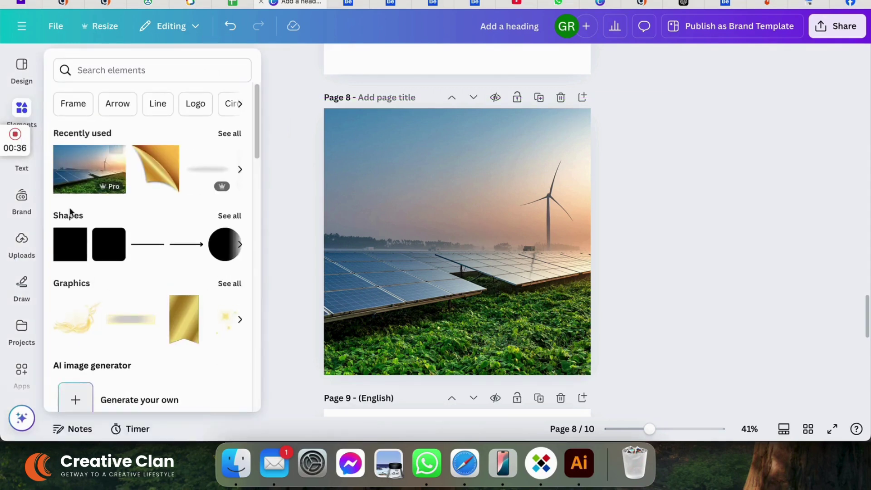
{"action": "left_click", "coordinate": [71, 240]}
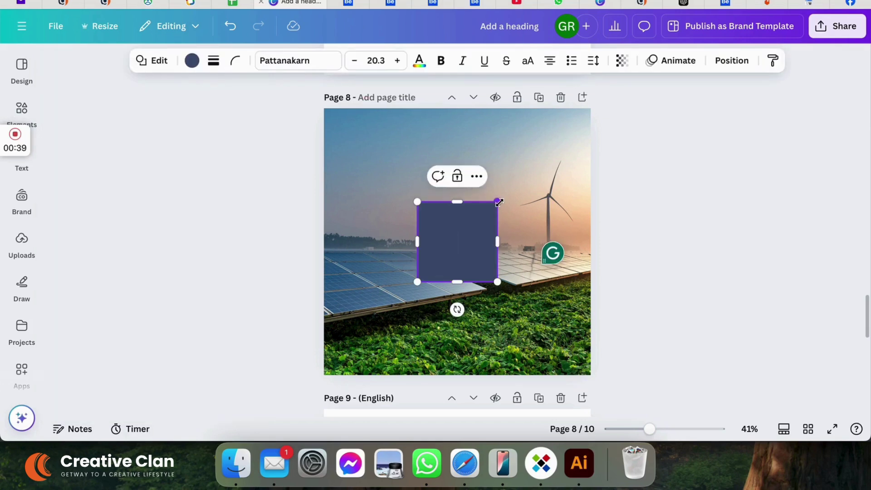
{"action": "left_click_drag", "start_coordinate": [499, 202], "coordinate": [611, 105]}
{"action": "left_click", "coordinate": [750, 253]}
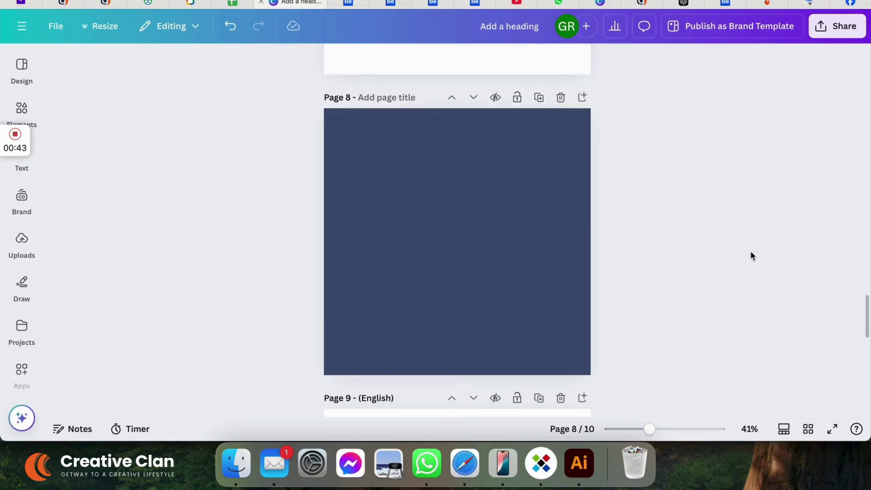
Fill the square covering page 8 with the orange-to-yellow gradient from the document colors
{"action": "left_click", "coordinate": [503, 232]}
{"action": "left_click", "coordinate": [192, 61]}
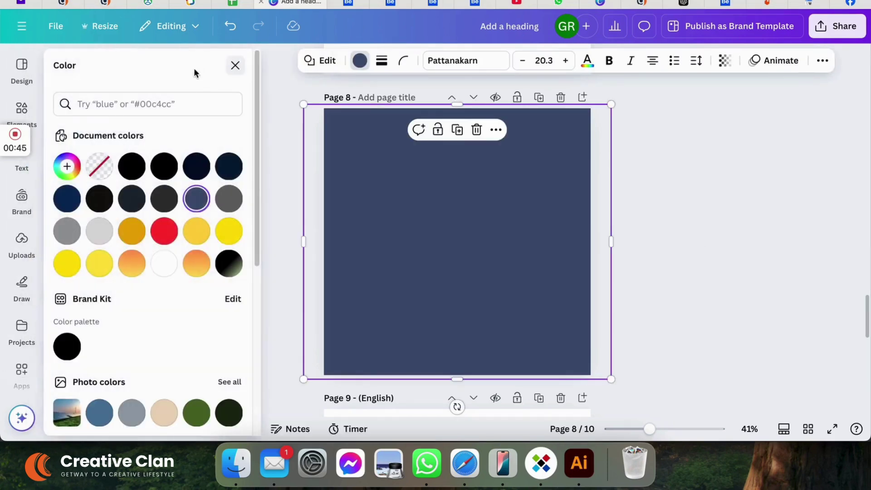
{"action": "scroll", "coordinate": [137, 294], "scroll_direction": "down", "scroll_amount": 5}
{"action": "scroll", "coordinate": [138, 295], "scroll_direction": "up", "scroll_amount": 4}
{"action": "left_click", "coordinate": [132, 244]}
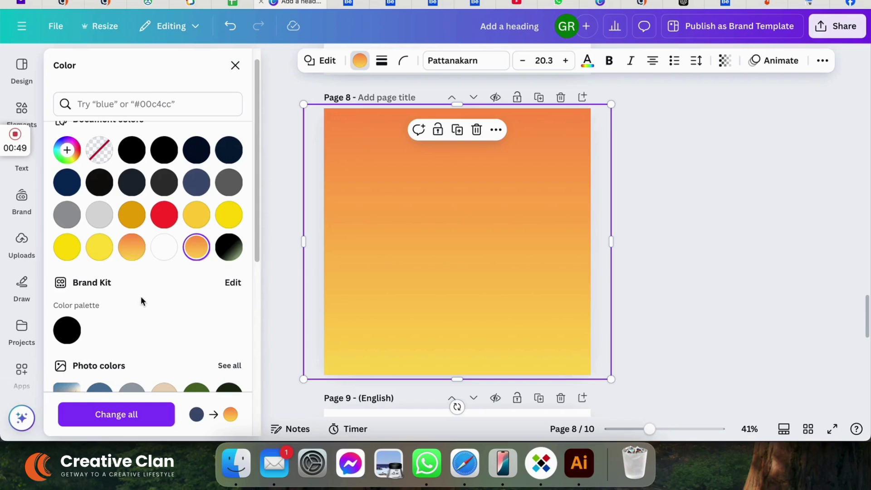
{"action": "scroll", "coordinate": [140, 301], "scroll_direction": "up", "scroll_amount": 1}
{"action": "scroll", "coordinate": [372, 236], "scroll_direction": "up", "scroll_amount": 1}
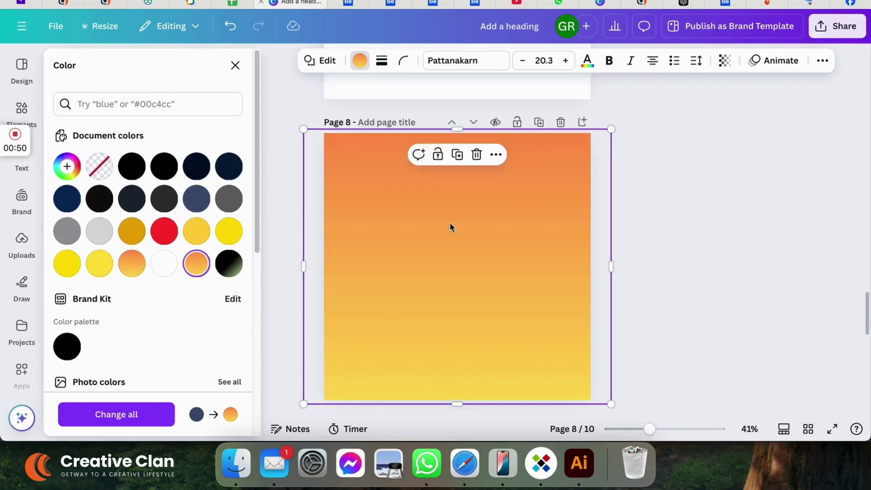
Change the orange color of the square's gradient to dark navy #1A1E45
{"action": "left_click", "coordinate": [65, 171]}
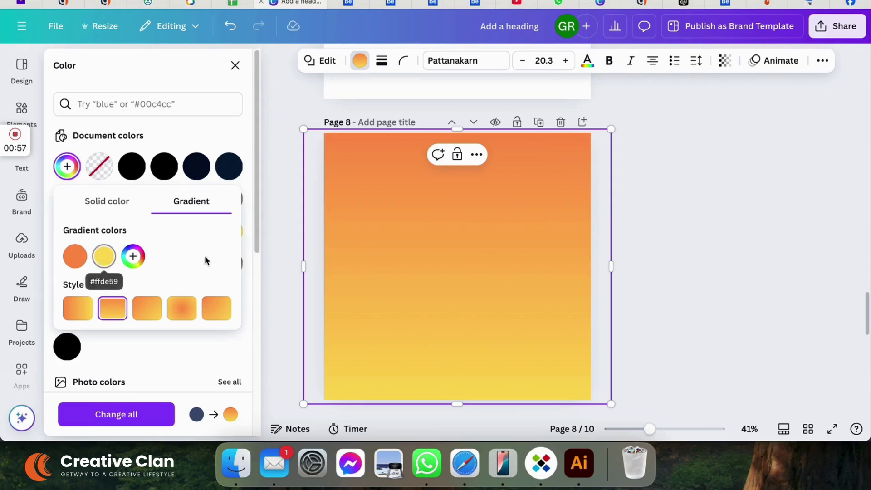
{"action": "left_click", "coordinate": [75, 259]}
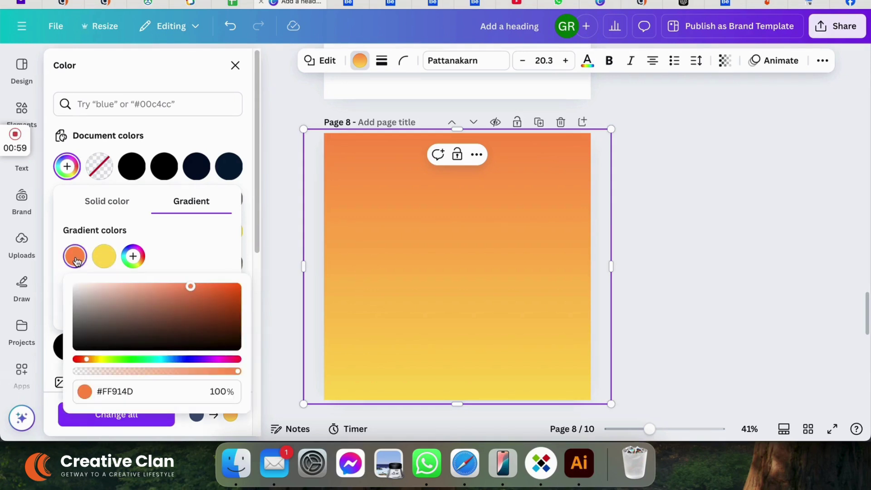
{"action": "left_click", "coordinate": [76, 261]}
{"action": "left_click", "coordinate": [85, 260]}
{"action": "left_click", "coordinate": [183, 359]}
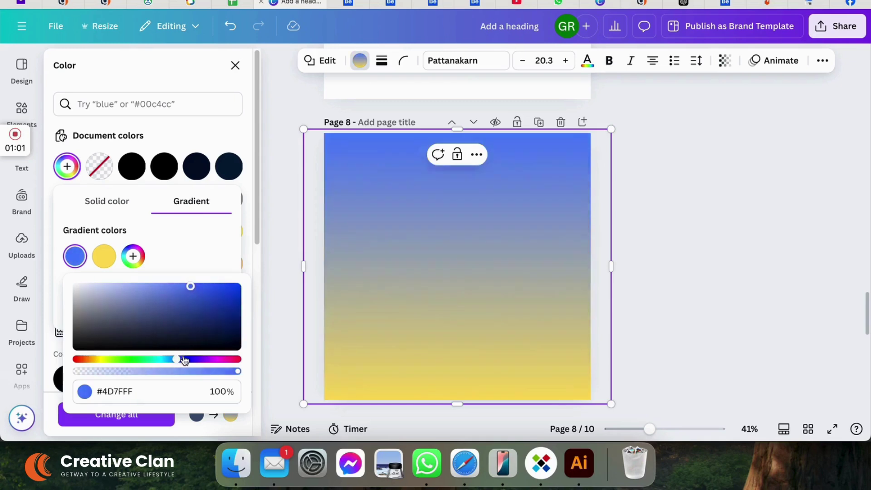
{"action": "left_click", "coordinate": [187, 317]}
{"action": "left_click_drag", "start_coordinate": [186, 317], "coordinate": [179, 330]}
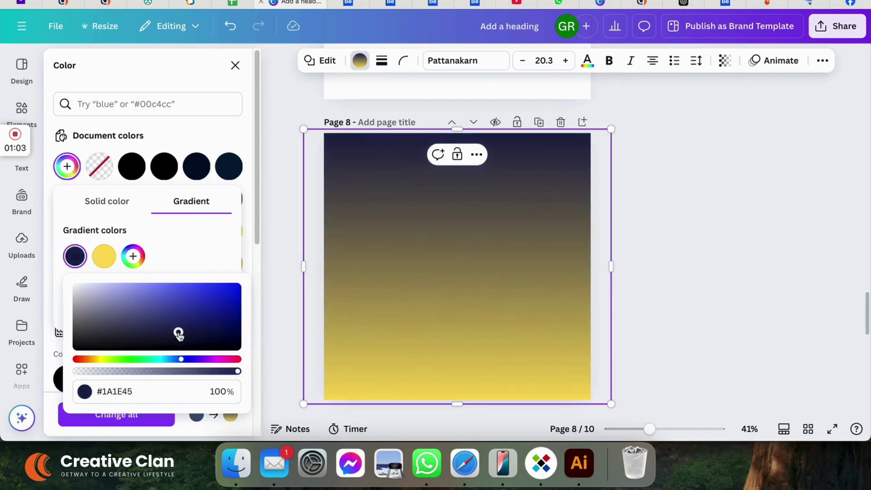
Change the yellow color of the square's gradient to blue #3D4397
{"action": "left_click", "coordinate": [104, 256]}
{"action": "left_click", "coordinate": [104, 256]}
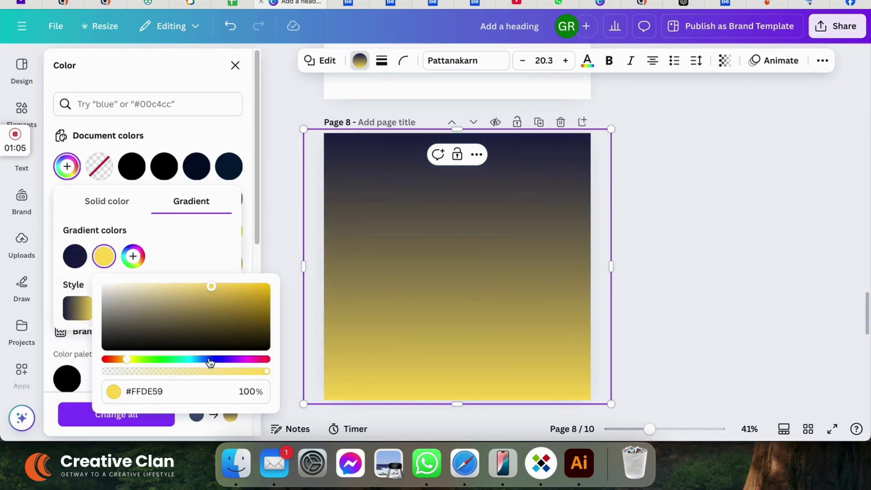
{"action": "left_click_drag", "start_coordinate": [209, 361], "coordinate": [213, 362]}
{"action": "left_click_drag", "start_coordinate": [211, 286], "coordinate": [203, 311]}
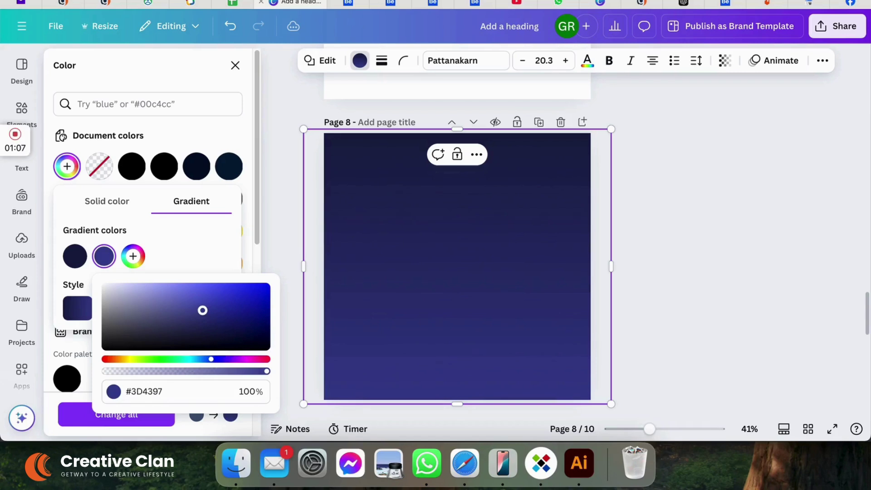
{"action": "left_click", "coordinate": [202, 236]}
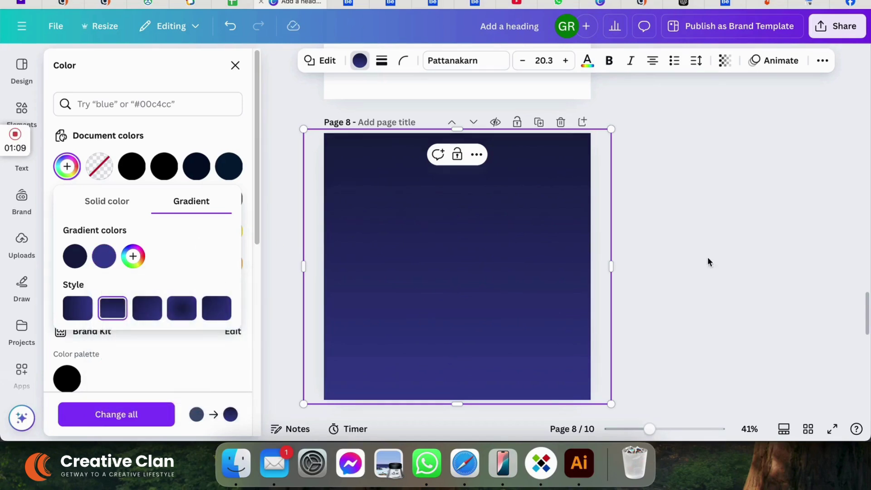
{"action": "left_click", "coordinate": [546, 289]}
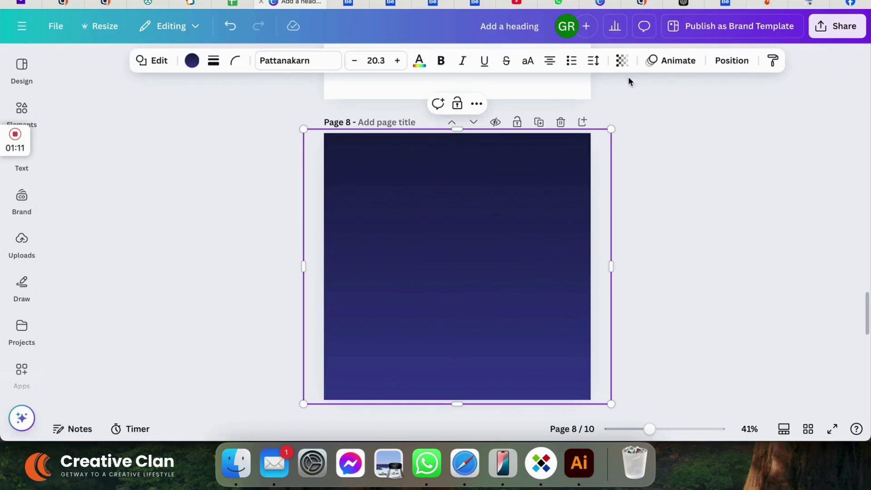
{"action": "left_click", "coordinate": [622, 60]}
{"action": "mouse_move", "coordinate": [655, 111]}
{"action": "left_mouse_down"}
{"action": "mouse_move", "coordinate": [593, 116]}
{"action": "mouse_move", "coordinate": [653, 115]}
{"action": "left_mouse_up"}
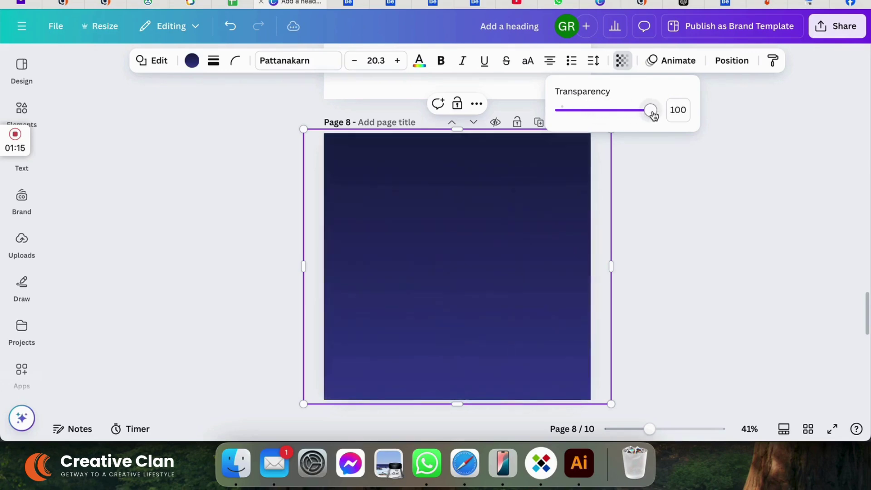
{"action": "left_click", "coordinate": [681, 136]}
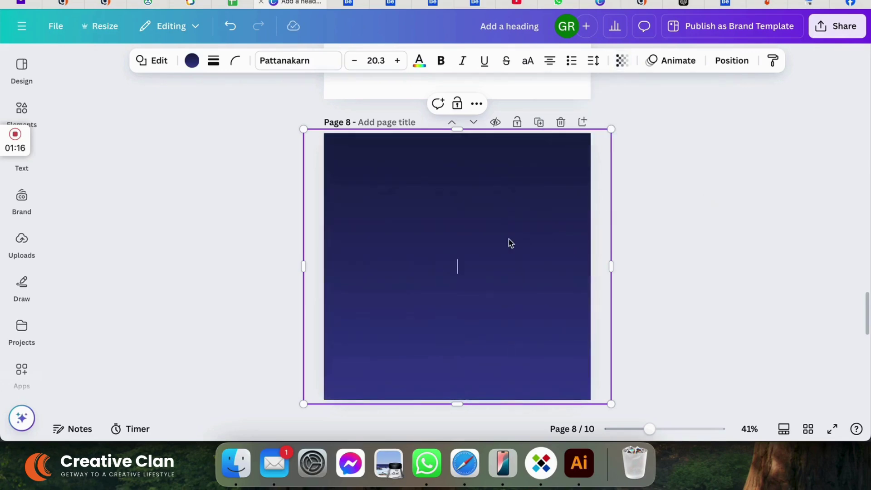
Set the square's gradient style to radial from the center, trying out the corner radial style as well
{"action": "left_click", "coordinate": [192, 60]}
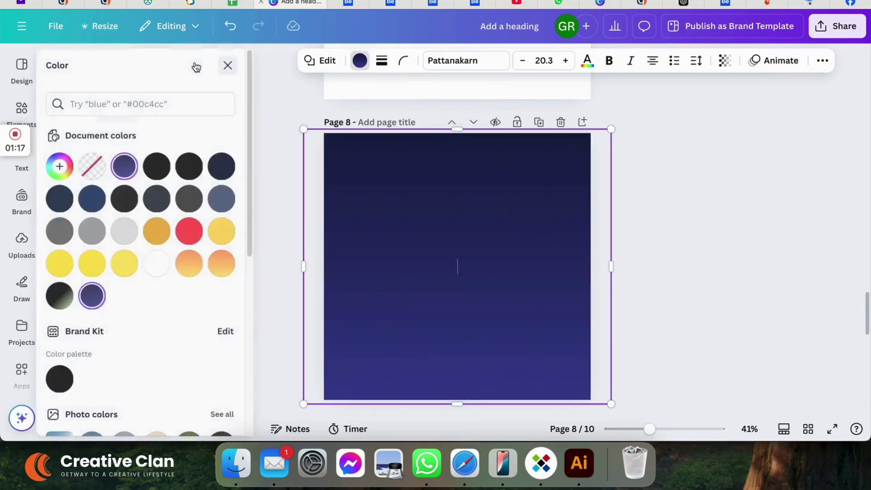
{"action": "left_click", "coordinate": [99, 296]}
{"action": "left_click", "coordinate": [175, 309]}
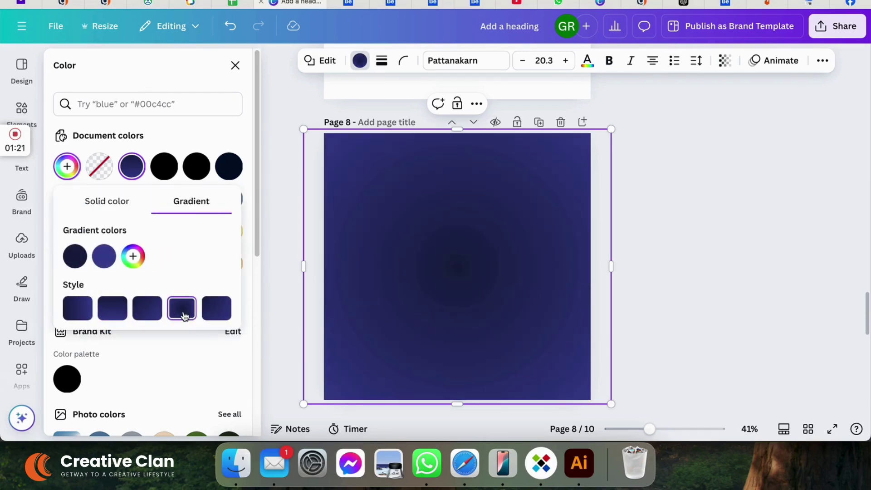
{"action": "left_click", "coordinate": [219, 315]}
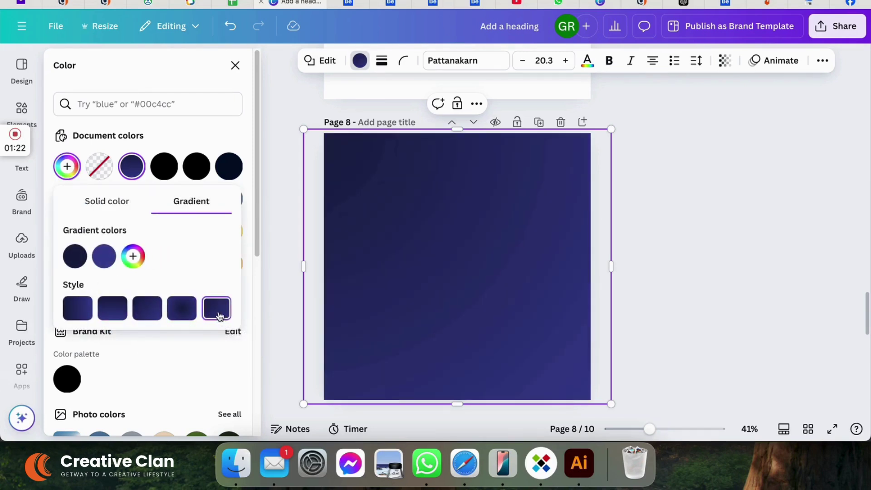
{"action": "left_click", "coordinate": [181, 309]}
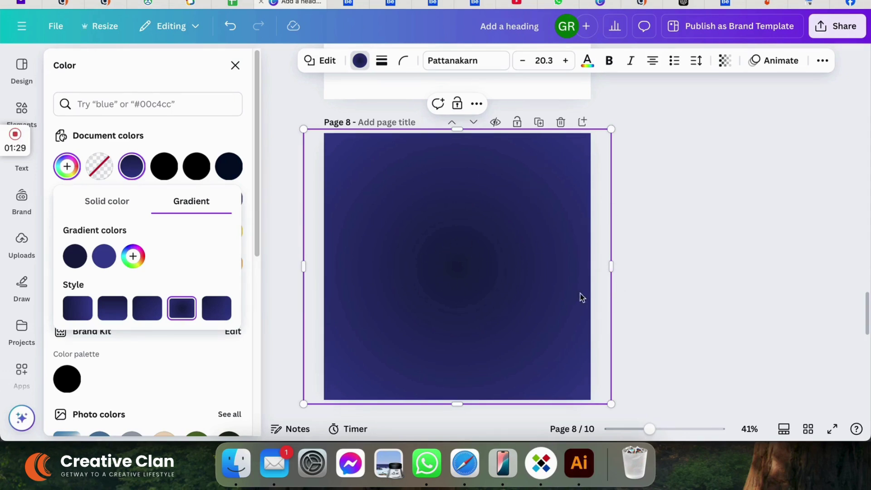
Reverse the gradient's color order to put blue in the center, and set #3D4397 to 0% opacity
{"action": "mouse_move", "coordinate": [109, 263]}
{"action": "left_mouse_down"}
{"action": "mouse_move", "coordinate": [58, 258]}
{"action": "mouse_move", "coordinate": [117, 257]}
{"action": "mouse_move", "coordinate": [109, 257]}
{"action": "left_mouse_up"}
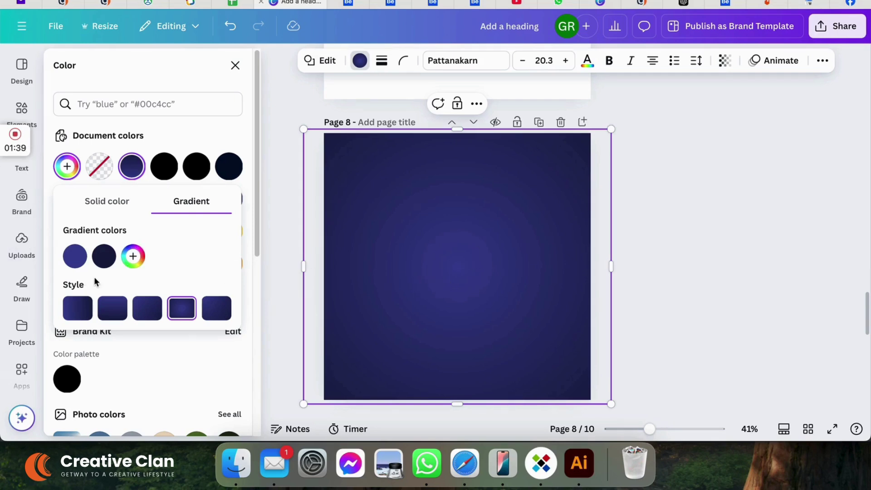
{"action": "left_click", "coordinate": [76, 257]}
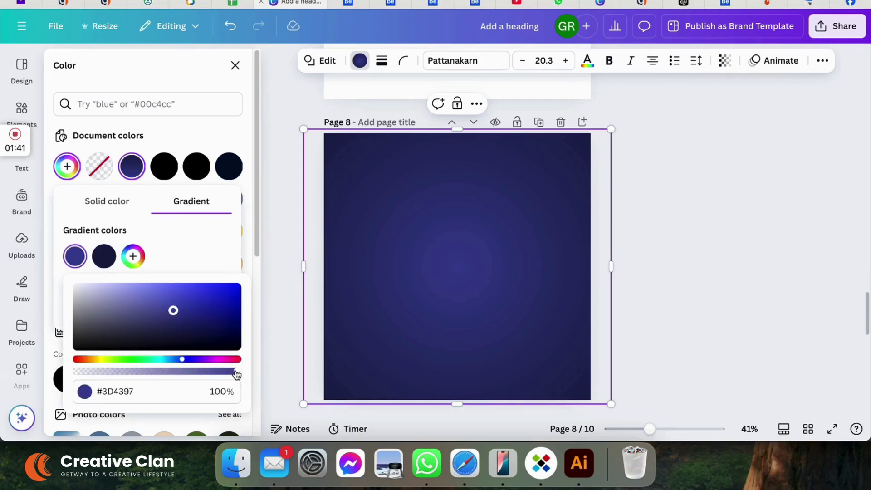
{"action": "left_click_drag", "start_coordinate": [236, 375], "coordinate": [49, 371]}
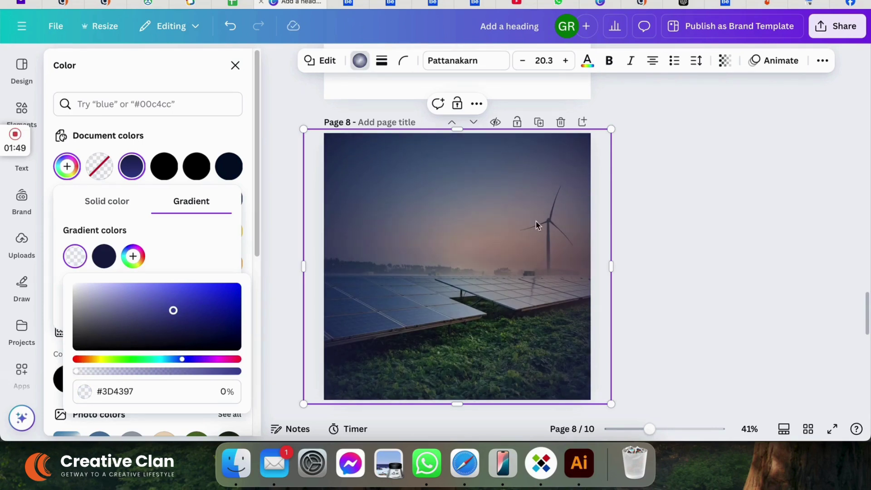
Narrow the gradient square from both sides to bring it closer to the page's edges
{"action": "left_click_drag", "start_coordinate": [610, 265], "coordinate": [590, 266]}
{"action": "mouse_move", "coordinate": [306, 268]}
{"action": "left_mouse_down"}
{"action": "mouse_move", "coordinate": [323, 267]}
{"action": "mouse_move", "coordinate": [313, 267]}
{"action": "left_mouse_up"}
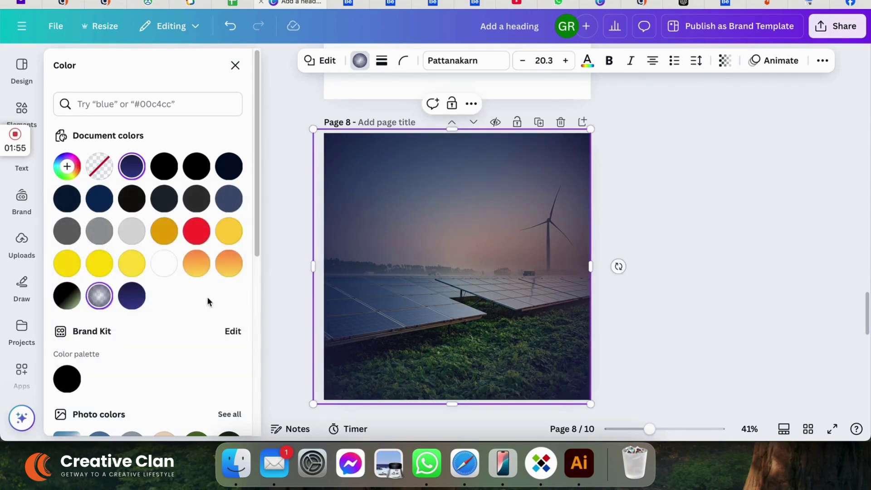
Add a third gradient color, bright blue #3D4FFF, and place it between the transparent and dark navy colors
{"action": "left_click", "coordinate": [100, 300]}
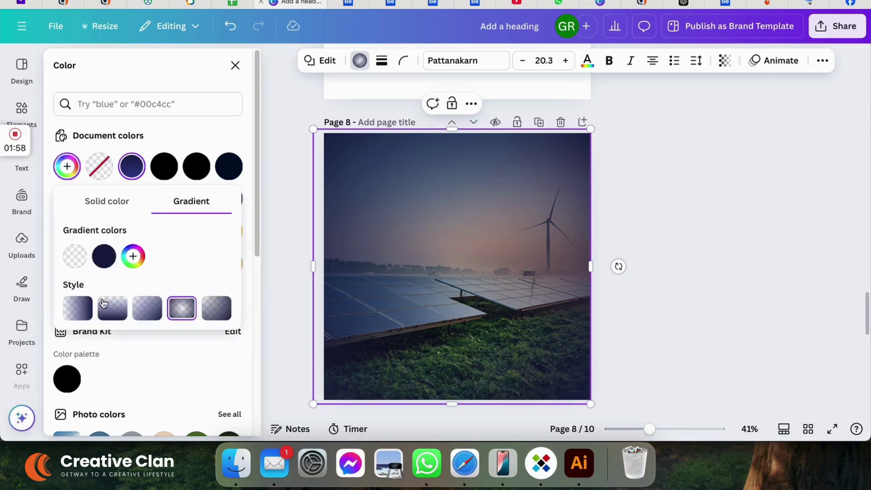
{"action": "left_click", "coordinate": [76, 256]}
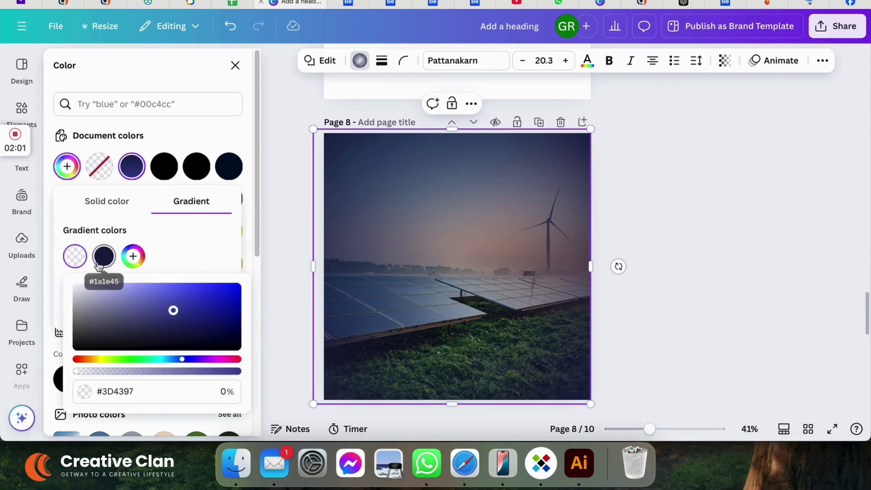
{"action": "left_click", "coordinate": [137, 259]}
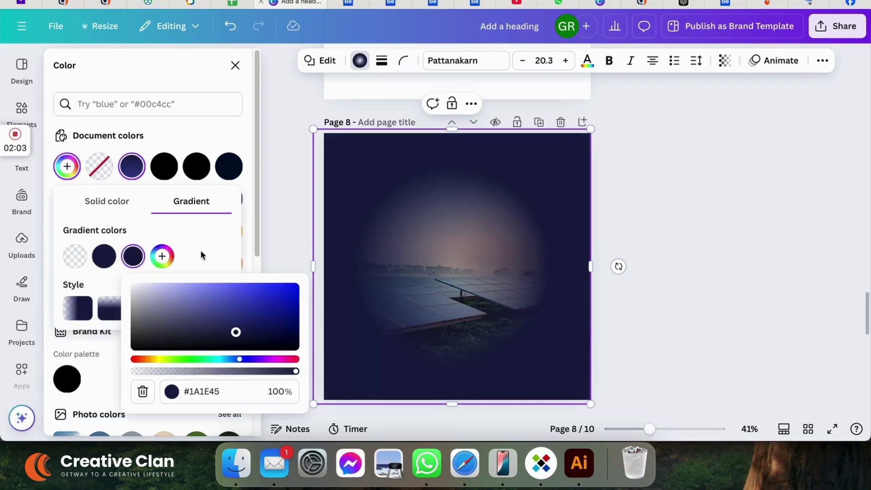
{"action": "left_click", "coordinate": [136, 265]}
{"action": "left_click", "coordinate": [137, 265]}
{"action": "left_click_drag", "start_coordinate": [265, 314], "coordinate": [259, 277]}
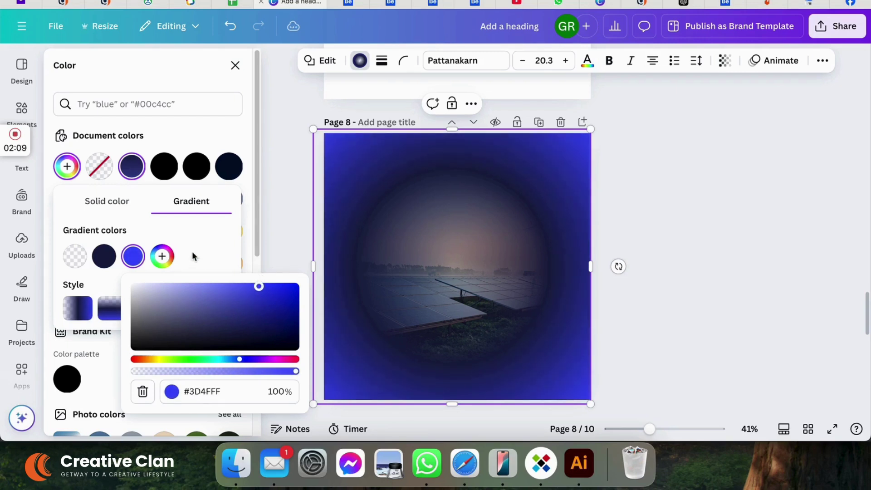
{"action": "left_click_drag", "start_coordinate": [103, 256], "coordinate": [138, 265]}
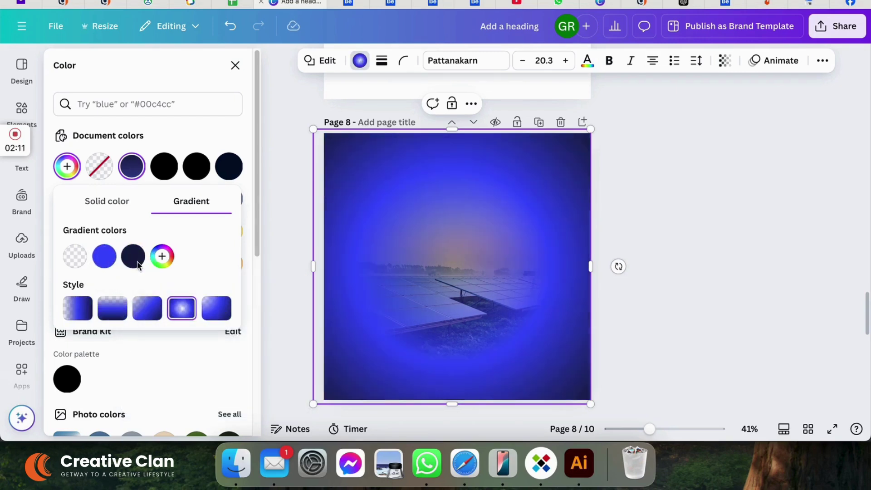
Set the middle bright blue gradient color to 46% opacity and darken it to #0D102A
{"action": "left_click", "coordinate": [104, 256]}
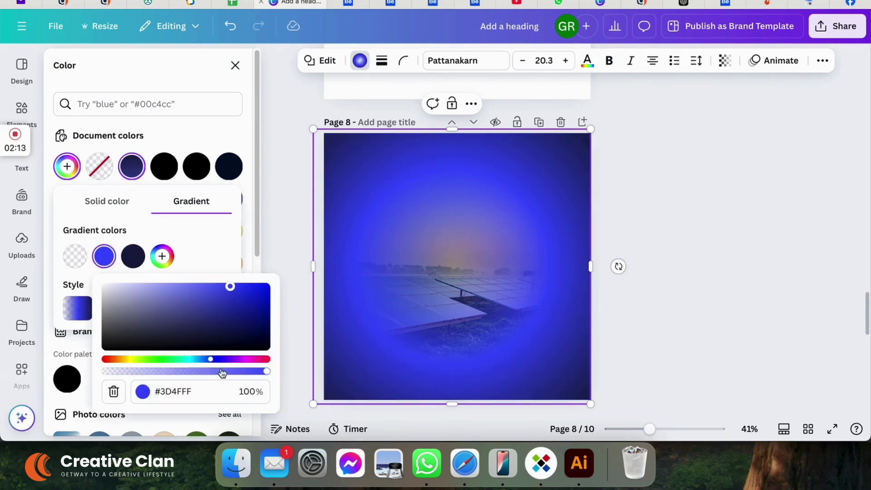
{"action": "left_click_drag", "start_coordinate": [264, 376], "coordinate": [178, 376]}
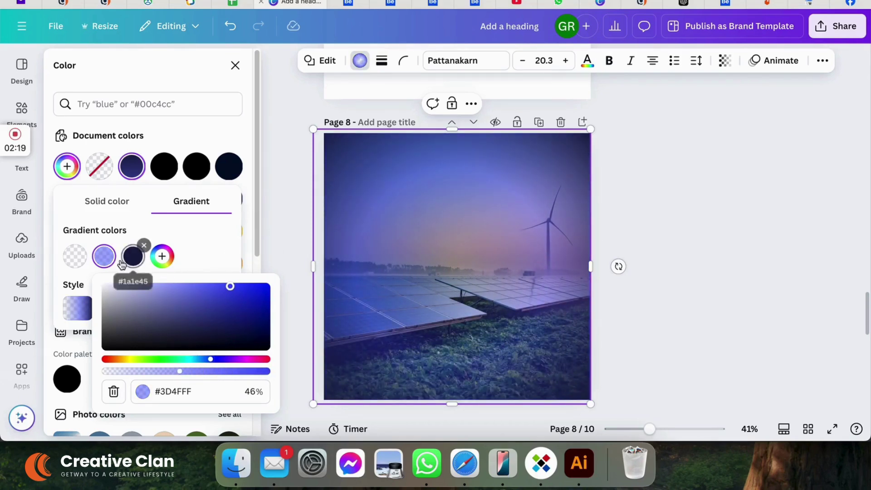
{"action": "left_click_drag", "start_coordinate": [230, 289], "coordinate": [217, 339]}
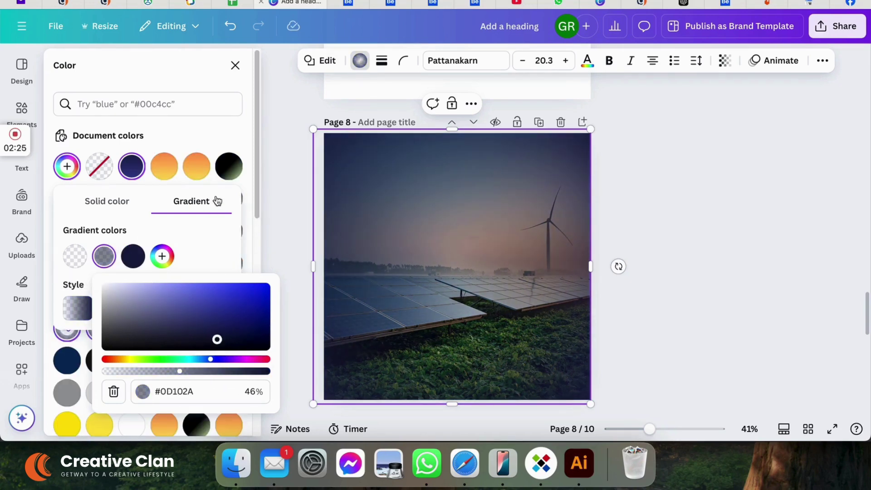
{"action": "left_click", "coordinate": [475, 258]}
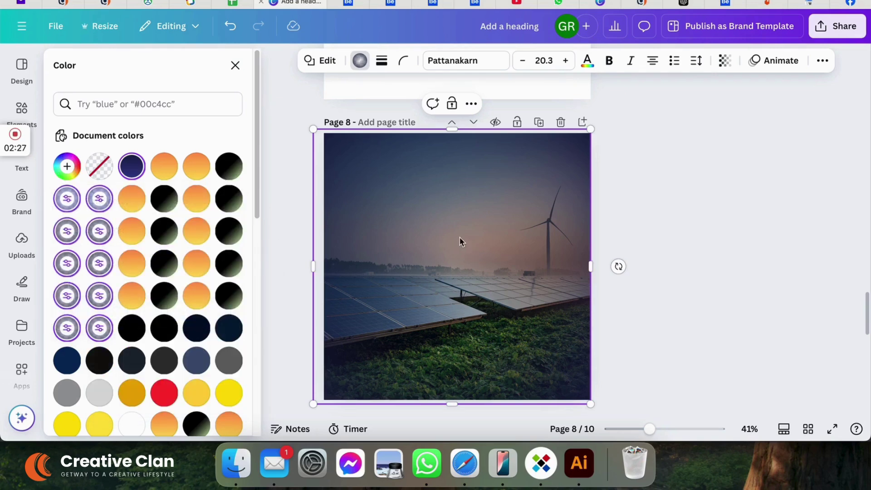
Try the black-to-green and orange-to-yellow gradients from the document colors on the square
{"action": "left_click", "coordinate": [229, 263]}
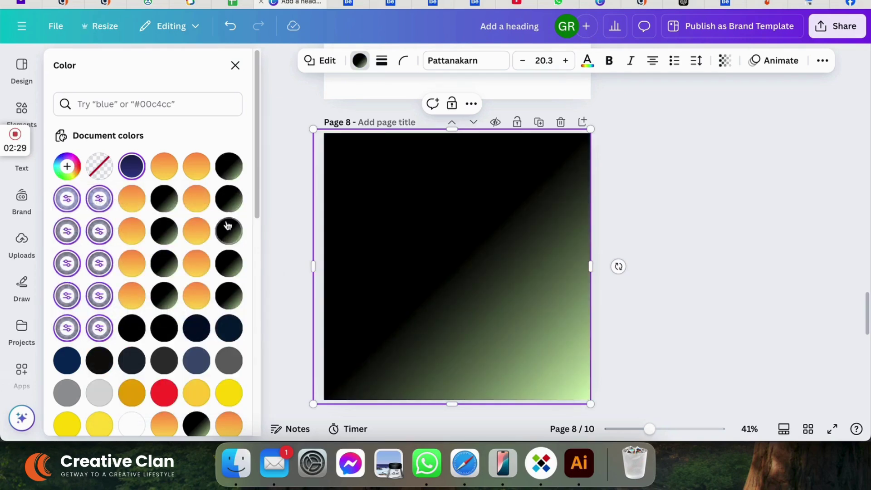
{"action": "left_click", "coordinate": [131, 262]}
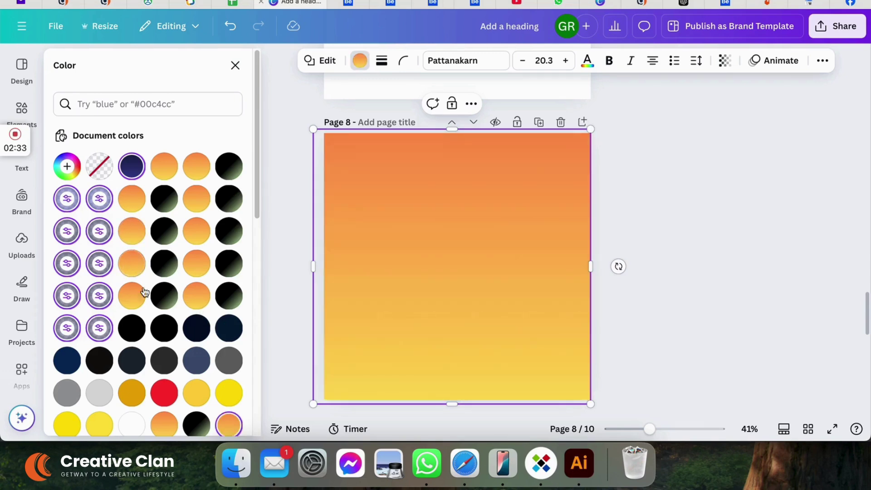
{"action": "scroll", "coordinate": [107, 377], "scroll_direction": "down", "scroll_amount": 4}
{"action": "scroll", "coordinate": [117, 339], "scroll_direction": "up", "scroll_amount": 4}
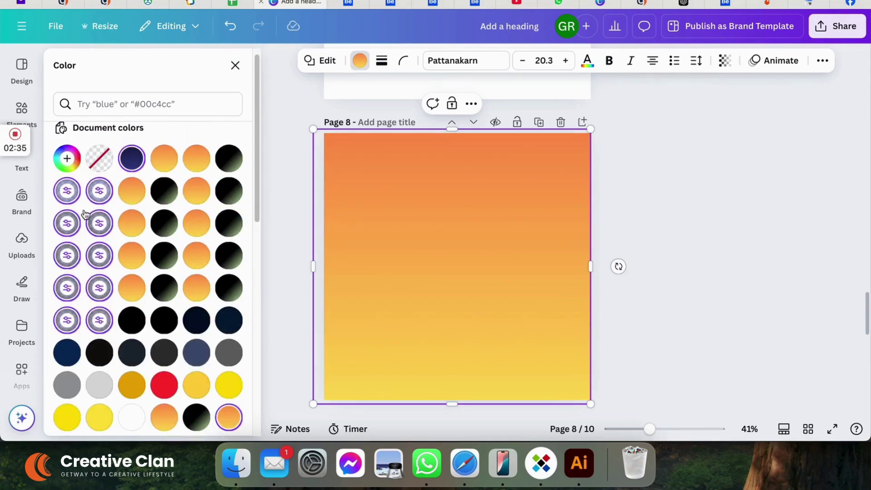
{"action": "left_click", "coordinate": [753, 248]}
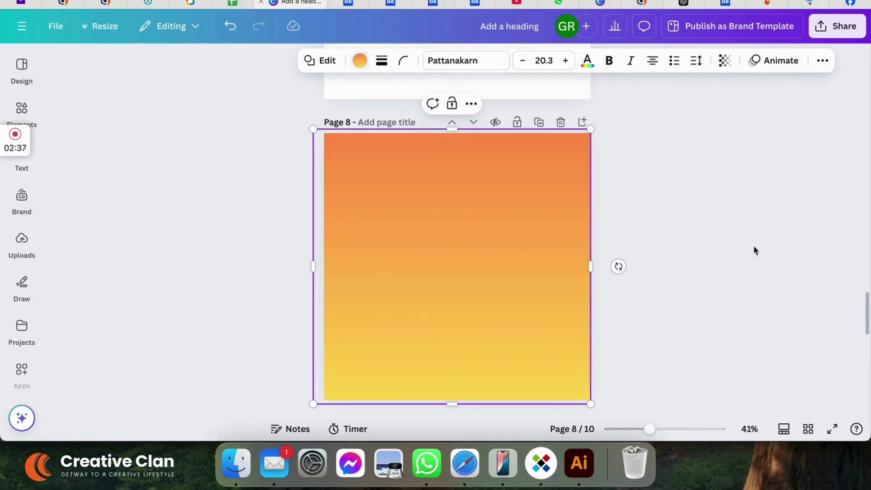
Fill the square with the black-to-blue gradient from the default gradients
{"action": "left_click", "coordinate": [446, 253]}
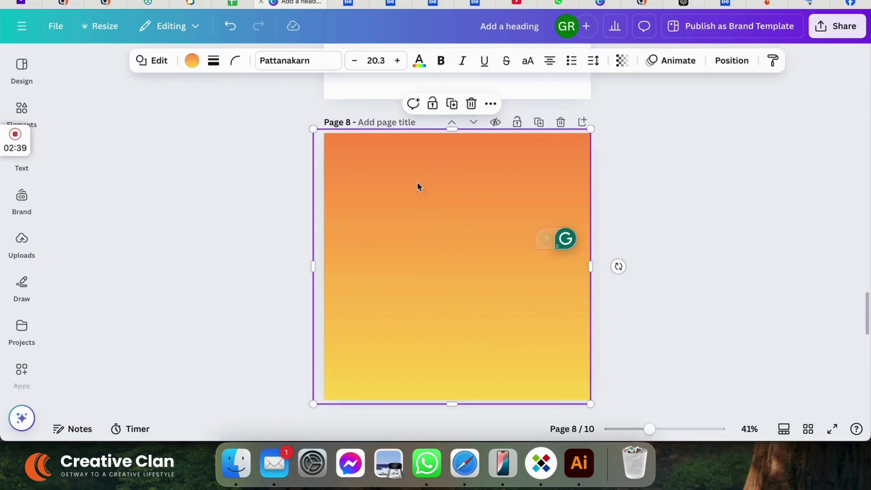
{"action": "left_click", "coordinate": [192, 60]}
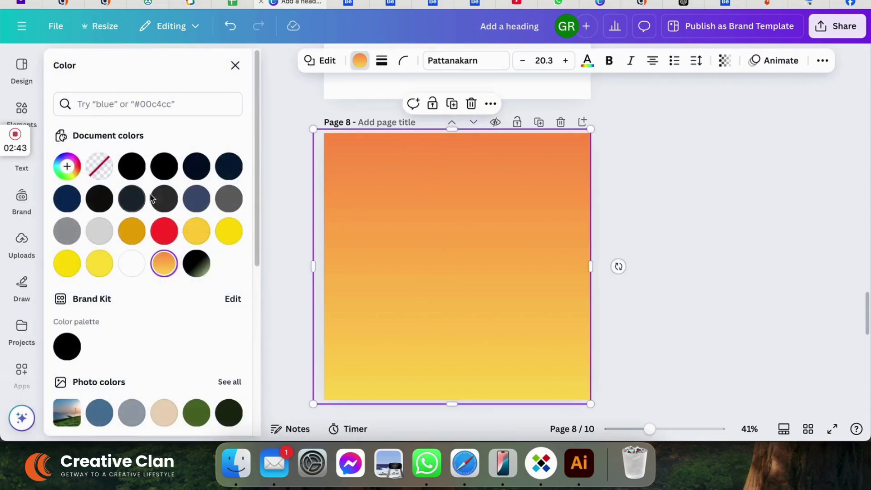
{"action": "scroll", "coordinate": [134, 326], "scroll_direction": "down", "scroll_amount": 3}
{"action": "scroll", "coordinate": [135, 326], "scroll_direction": "down", "scroll_amount": 4}
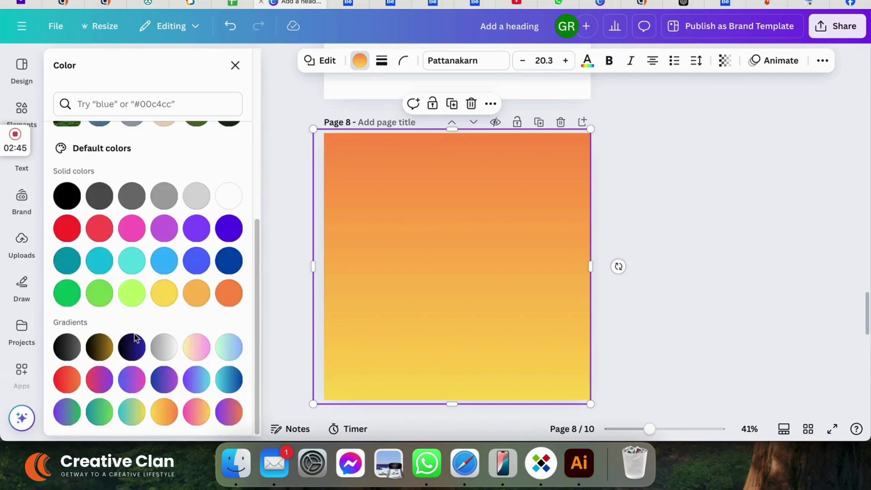
{"action": "left_click", "coordinate": [132, 349]}
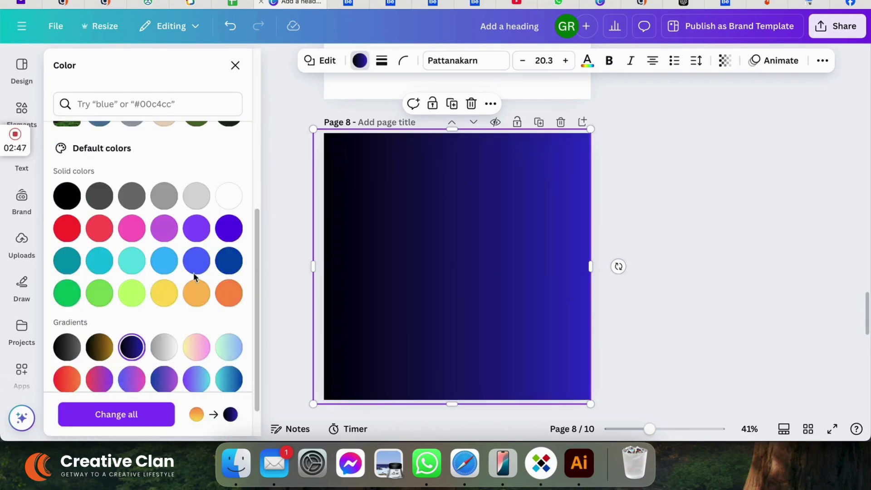
Set the black-to-blue gradient's style to linear 180° so the colors run vertically
{"action": "left_click", "coordinate": [357, 61]}
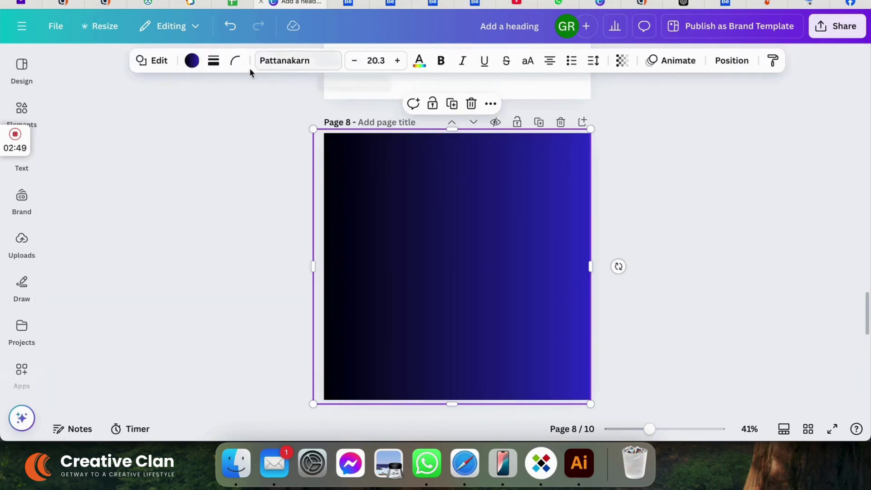
{"action": "left_click", "coordinate": [192, 61]}
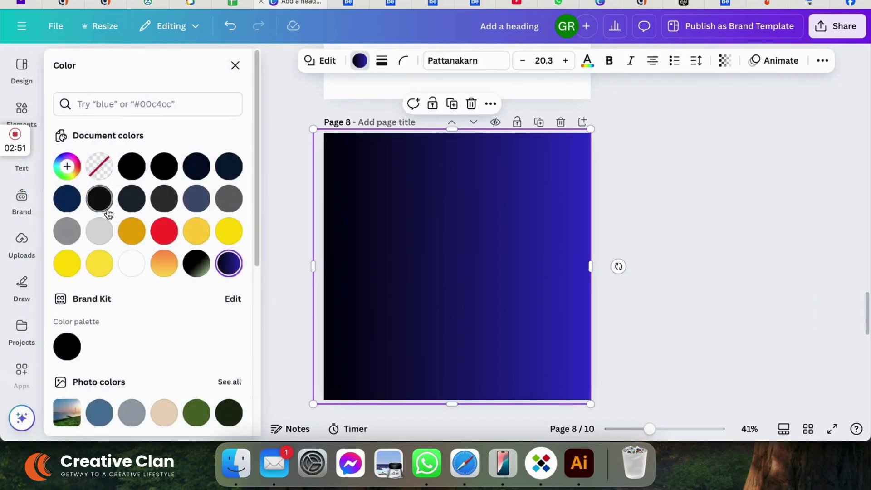
{"action": "left_click", "coordinate": [228, 264]}
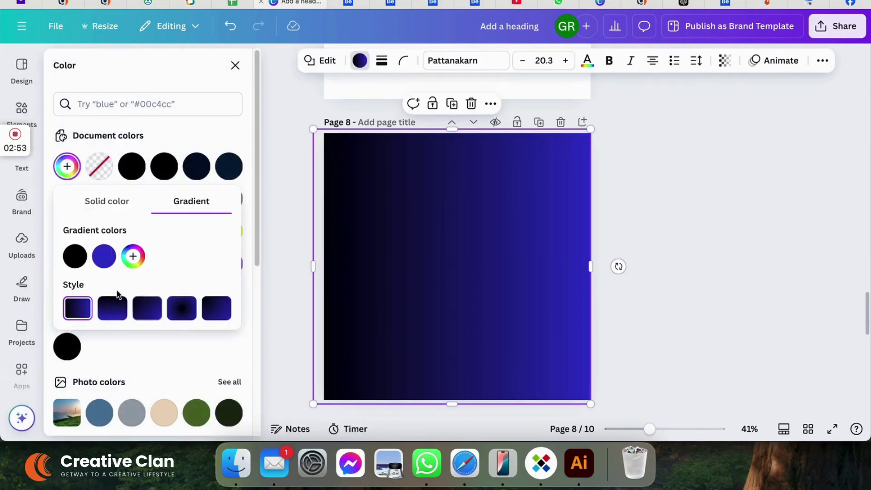
{"action": "left_click", "coordinate": [116, 315]}
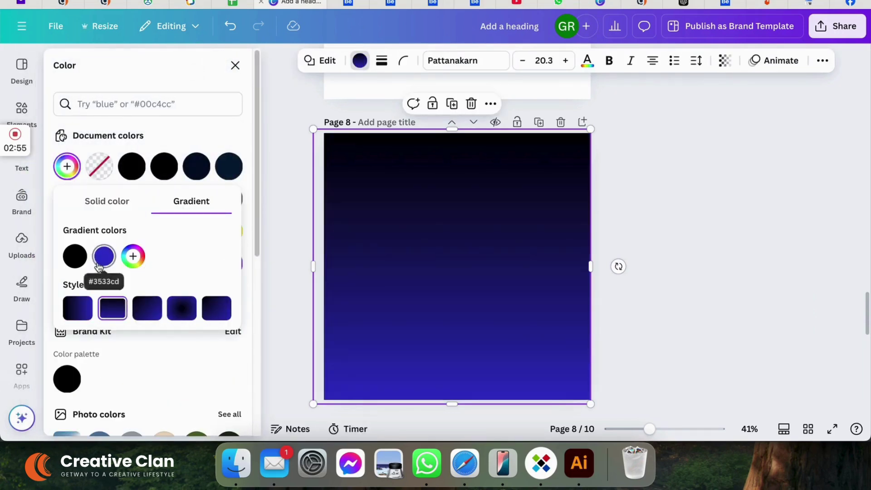
Reverse the gradient's color order to put blue above black, and set #3533CD to 0% opacity
{"action": "left_click_drag", "start_coordinate": [104, 256], "coordinate": [73, 258]}
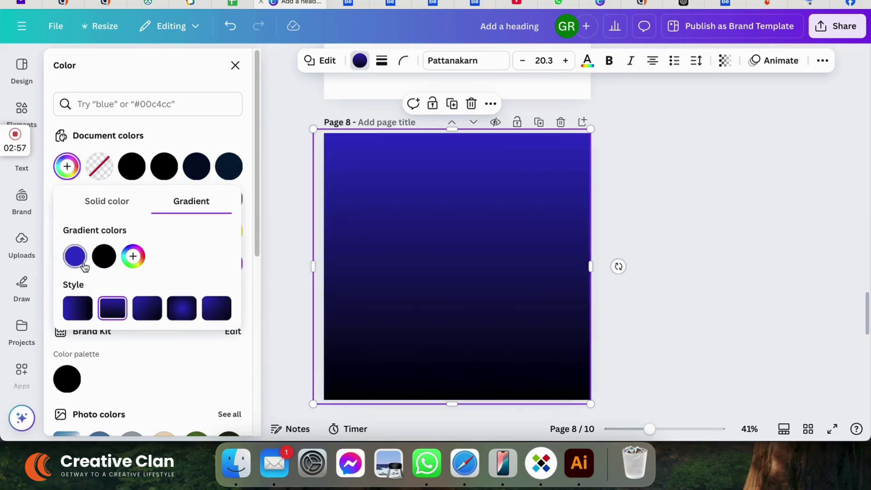
{"action": "left_click", "coordinate": [75, 256]}
{"action": "left_click_drag", "start_coordinate": [233, 376], "coordinate": [74, 363]}
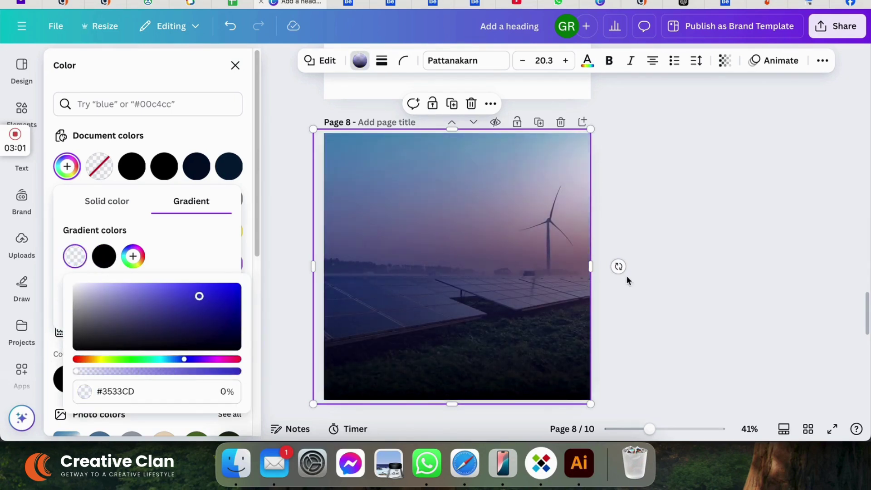
Switch to Behance to compare the reference solar energy post designs, and return to the Canva design
{"action": "left_click", "coordinate": [436, 2]}
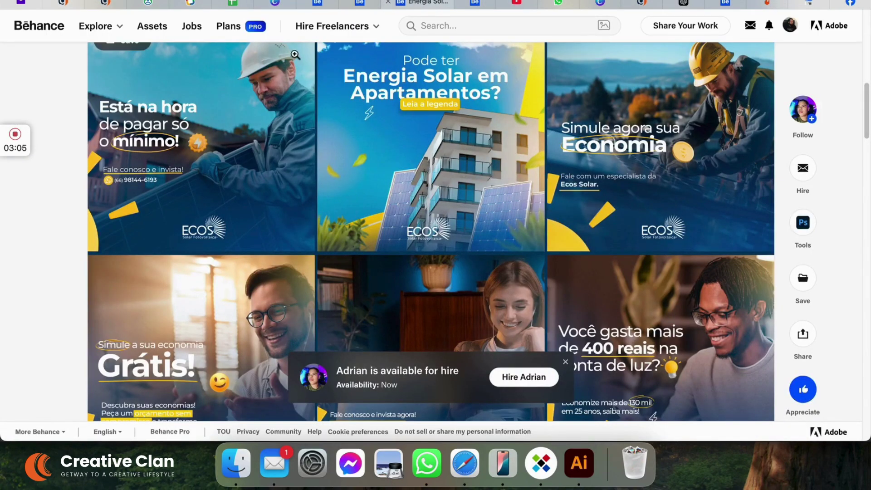
{"action": "left_click", "coordinate": [321, 3]}
{"action": "left_click", "coordinate": [378, 3]}
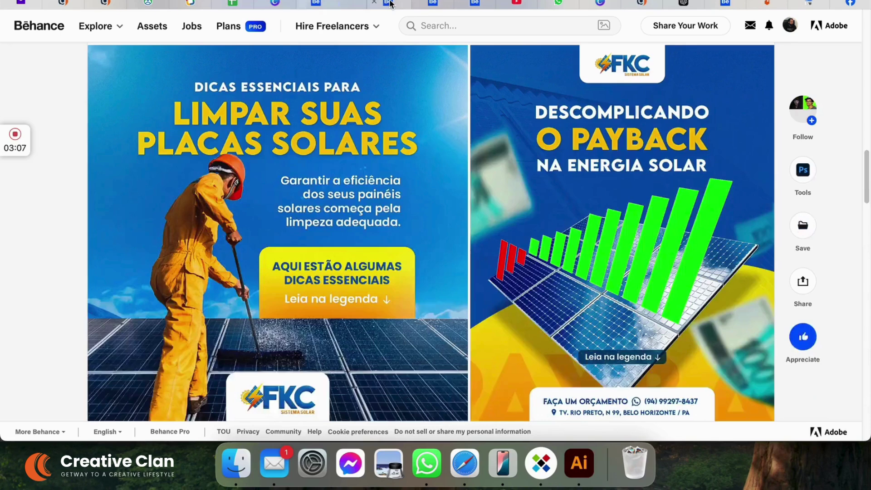
{"action": "left_click", "coordinate": [277, 3]}
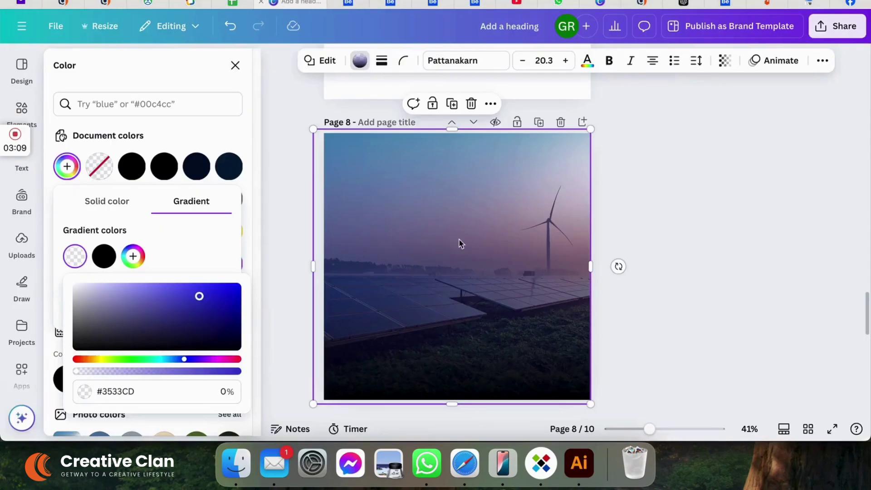
Shorten the gradient overlay to cover about the lower 70% of the page, aligned with the page's bottom edge
{"action": "left_click_drag", "start_coordinate": [453, 133], "coordinate": [439, 228]}
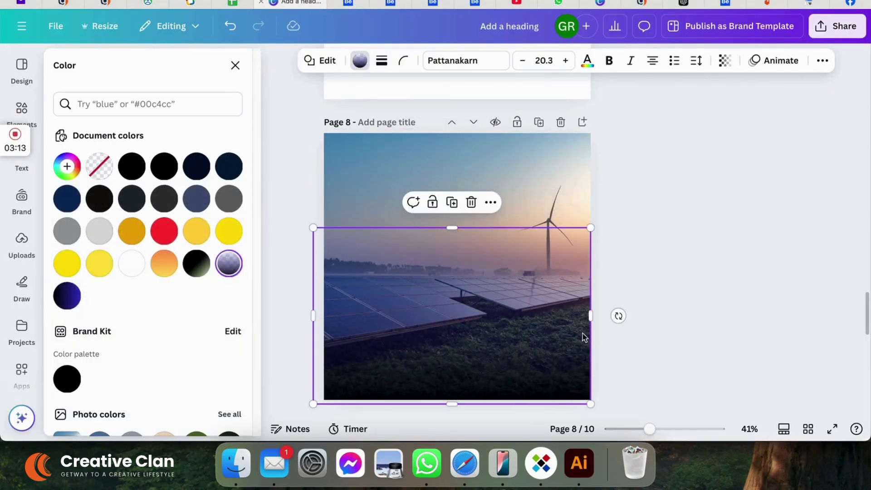
{"action": "left_click_drag", "start_coordinate": [475, 382], "coordinate": [448, 366]}
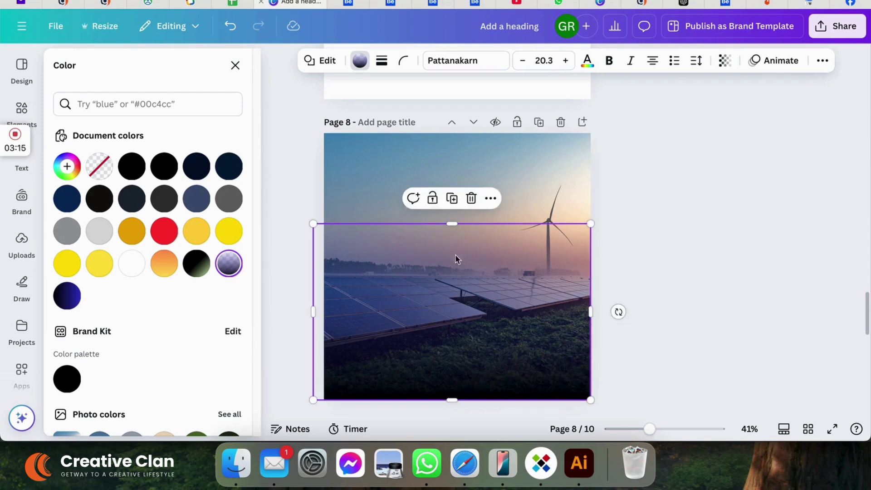
{"action": "left_click_drag", "start_coordinate": [452, 227], "coordinate": [468, 218]}
{"action": "left_click", "coordinate": [660, 258]}
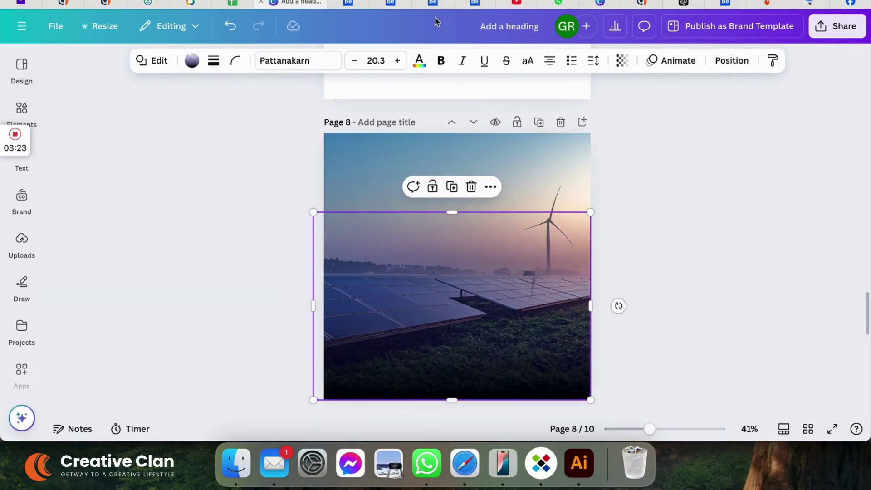
Switch to Behance to review the FKC solar panel posts, and return to the Canva design
{"action": "left_click", "coordinate": [397, 6]}
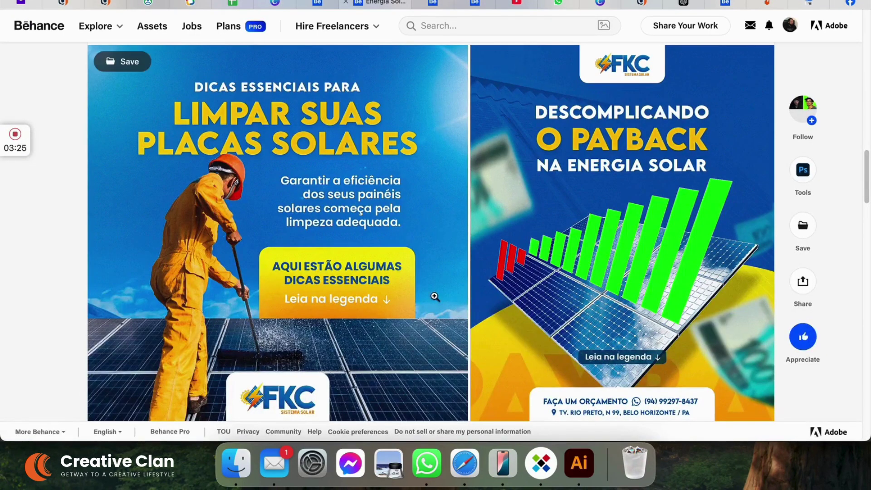
{"action": "scroll", "coordinate": [386, 293], "scroll_direction": "down", "scroll_amount": 4}
{"action": "scroll", "coordinate": [386, 293], "scroll_direction": "up", "scroll_amount": 2}
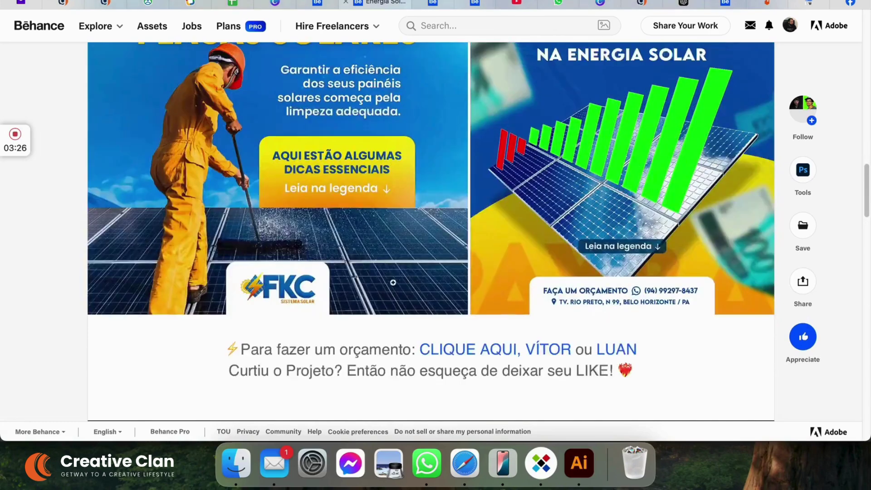
{"action": "left_click", "coordinate": [320, 3]}
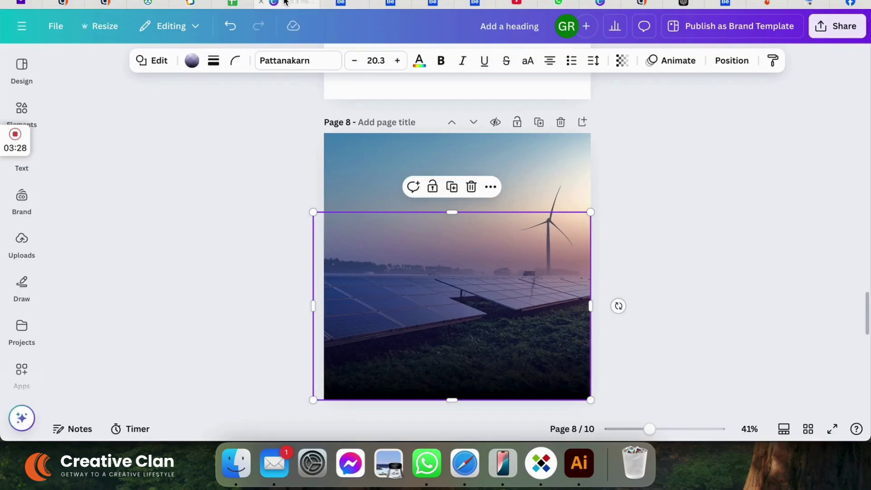
{"action": "left_click", "coordinate": [275, 4]}
{"action": "left_click", "coordinate": [21, 157]}
{"action": "left_click", "coordinate": [381, 271]}
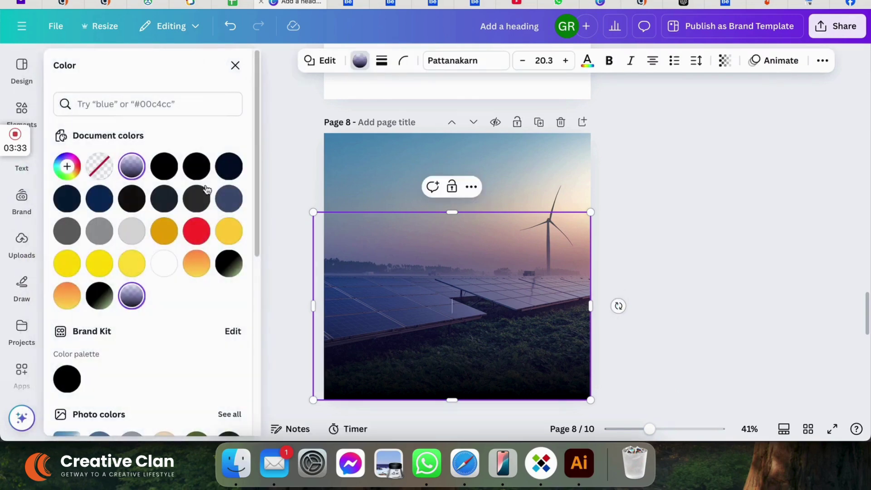
{"action": "left_click", "coordinate": [142, 297]}
{"action": "scroll", "coordinate": [145, 331], "scroll_direction": "down", "scroll_amount": 4}
{"action": "scroll", "coordinate": [134, 209], "scroll_direction": "up", "scroll_amount": 1}
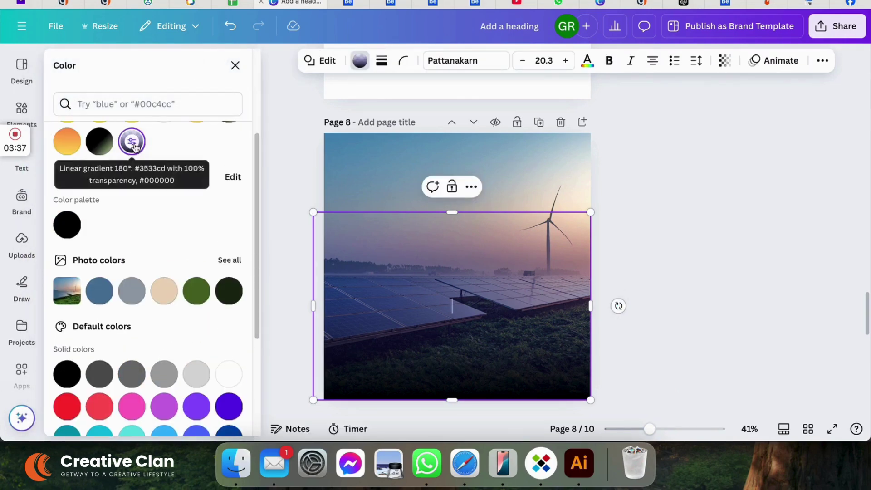
{"action": "left_click", "coordinate": [133, 144]}
{"action": "key", "text": "Escape"}
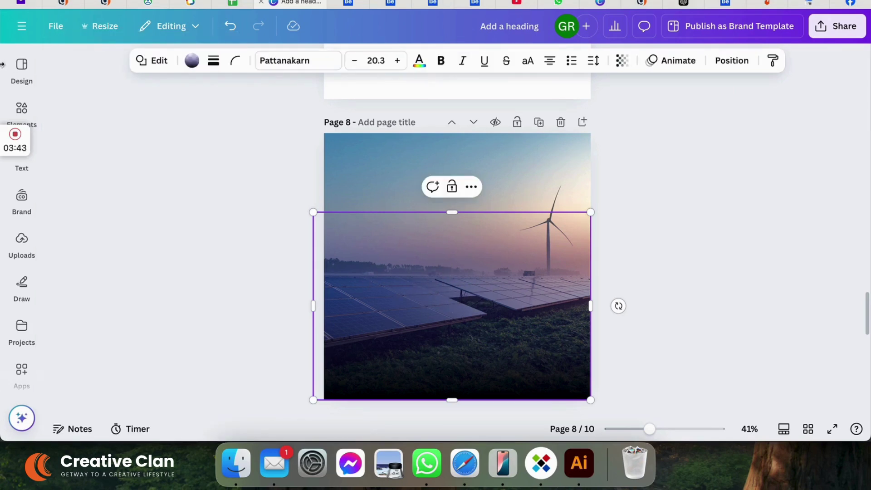
Add a round badge shape with a finely serrated edge from the shapes library to page 8
{"action": "left_click", "coordinate": [21, 68]}
{"action": "left_click", "coordinate": [22, 109]}
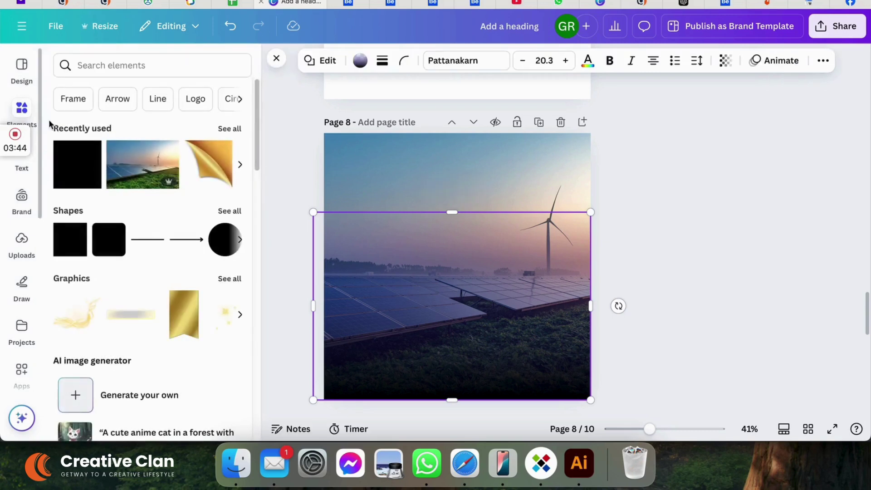
{"action": "left_click", "coordinate": [229, 211]}
{"action": "scroll", "coordinate": [153, 323], "scroll_direction": "down", "scroll_amount": 3}
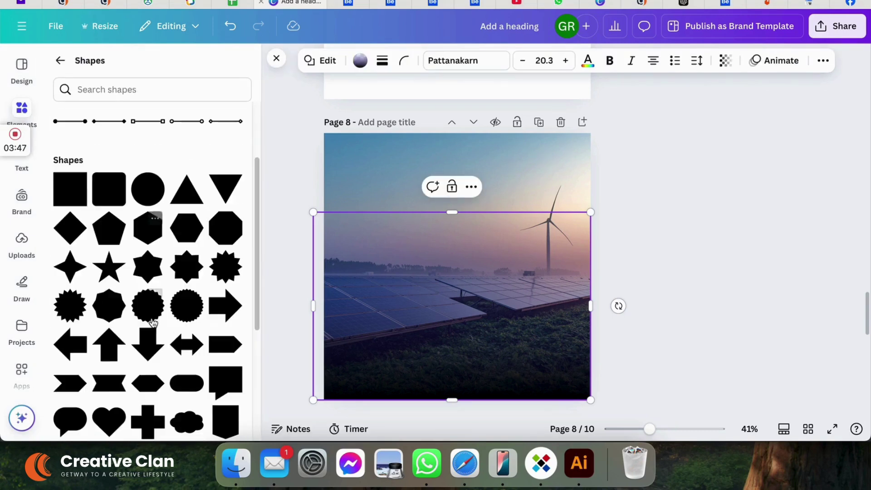
{"action": "left_click", "coordinate": [190, 313]}
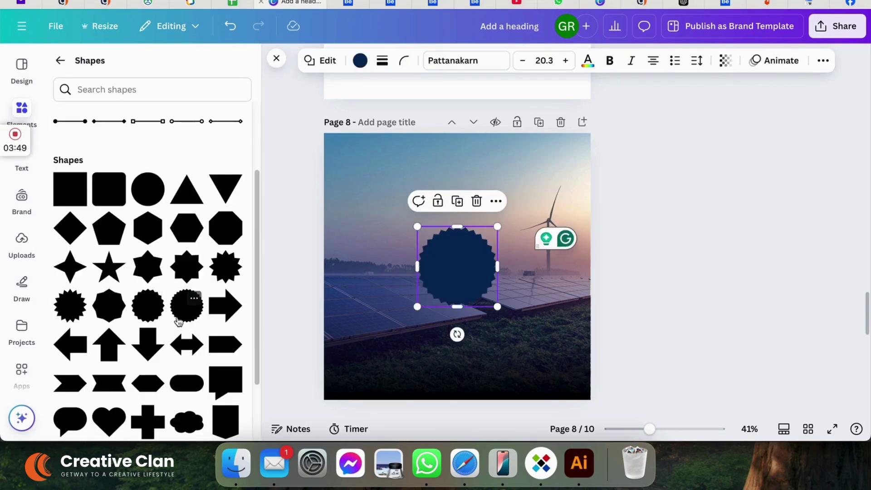
Add a circle to page 8, place it in the page's upper-left area and fill it with the blue-to-purple gradient
{"action": "left_click", "coordinate": [140, 195]}
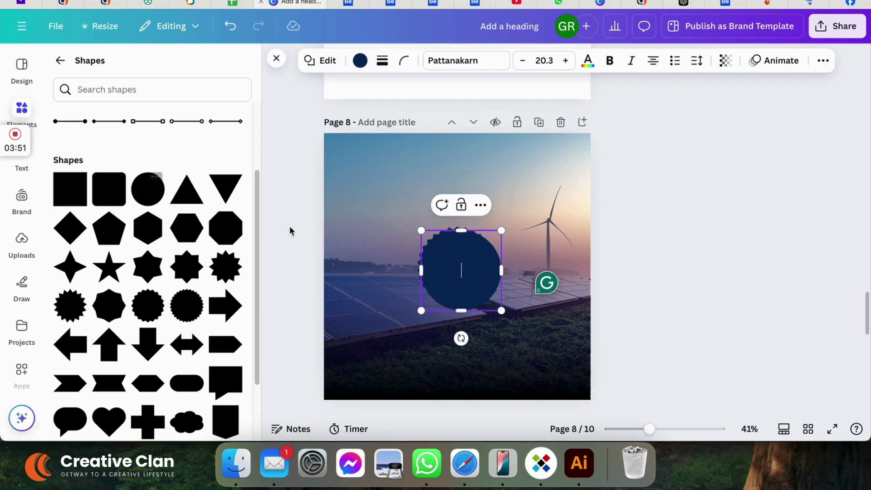
{"action": "left_click_drag", "start_coordinate": [454, 277], "coordinate": [378, 206]}
{"action": "left_click", "coordinate": [360, 61]}
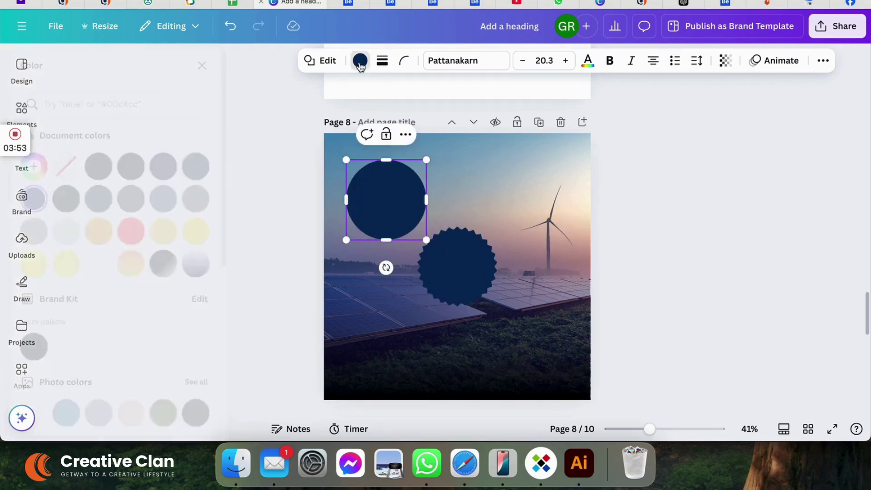
{"action": "scroll", "coordinate": [94, 334], "scroll_direction": "down", "scroll_amount": 6}
{"action": "left_click", "coordinate": [163, 379]}
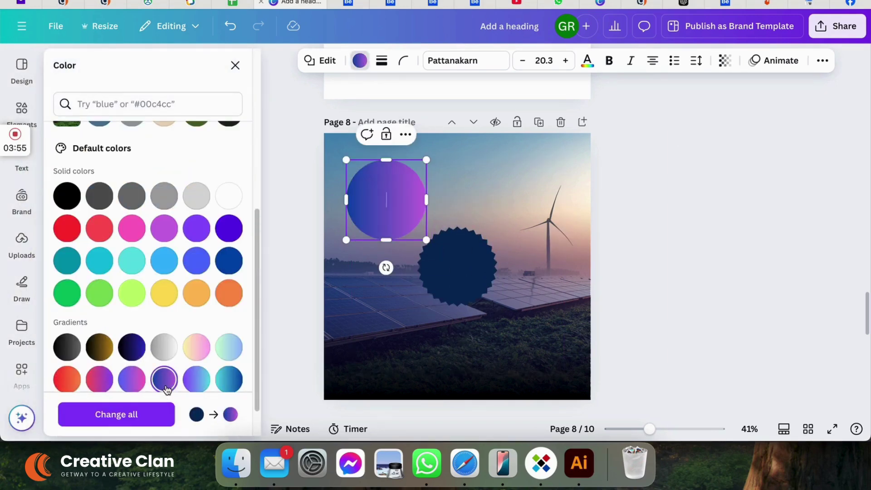
Fill the serrated badge with the purple-to-turquoise gradient and move it toward the lower right, beside the wind turbine
{"action": "left_click", "coordinate": [465, 261]}
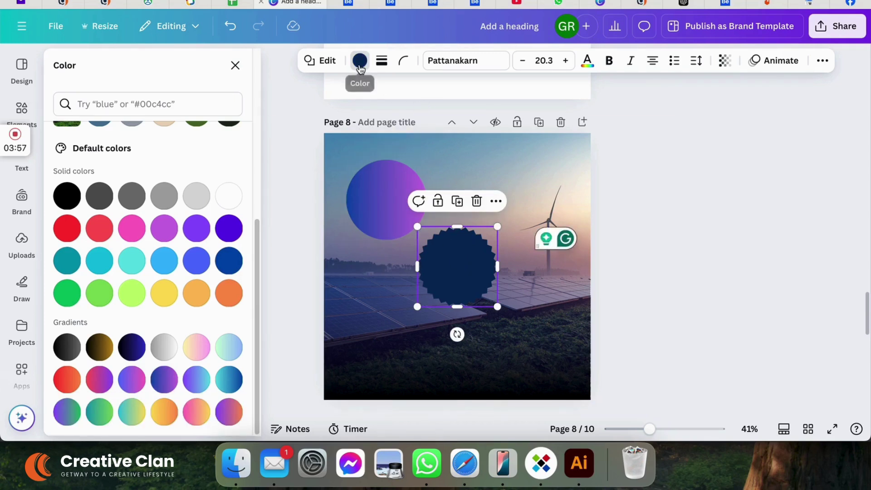
{"action": "left_click", "coordinate": [197, 379]}
{"action": "left_click_drag", "start_coordinate": [464, 271], "coordinate": [516, 298]}
Search the graphics for "shape" and place the green wavy blob in the page's lower-left area
{"action": "left_click", "coordinate": [21, 109]}
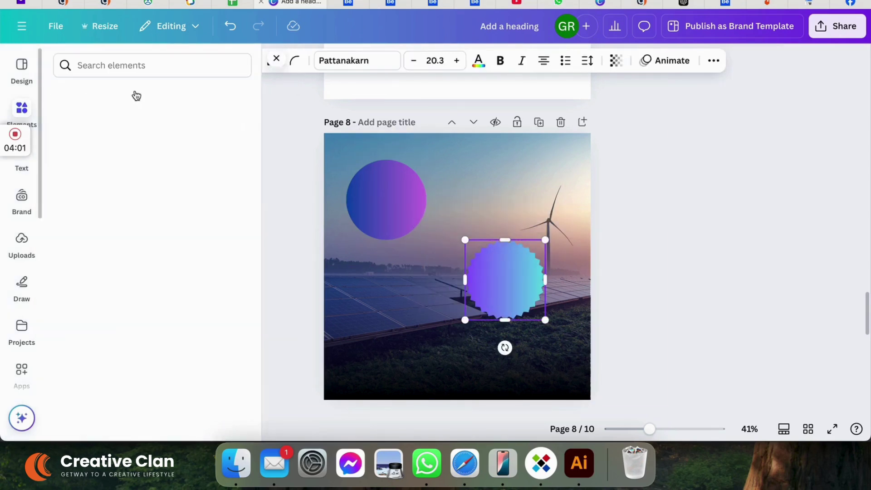
{"action": "type", "text": "shape"}
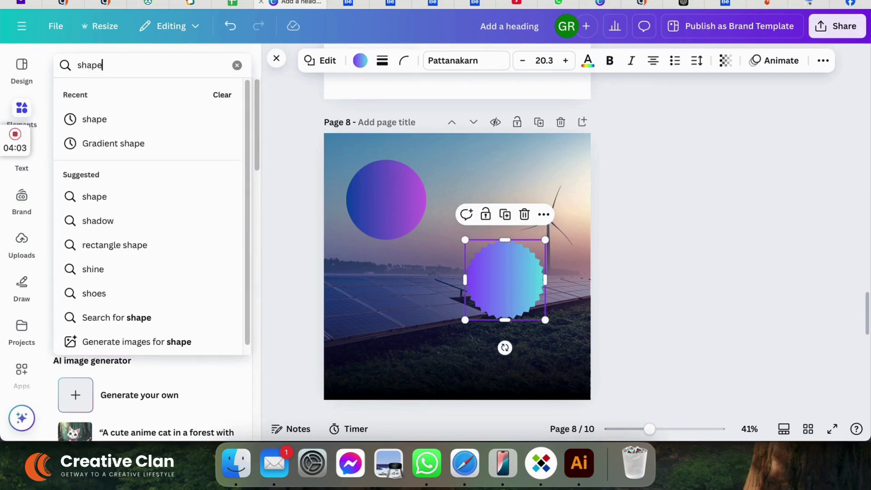
{"action": "key", "text": "Return"}
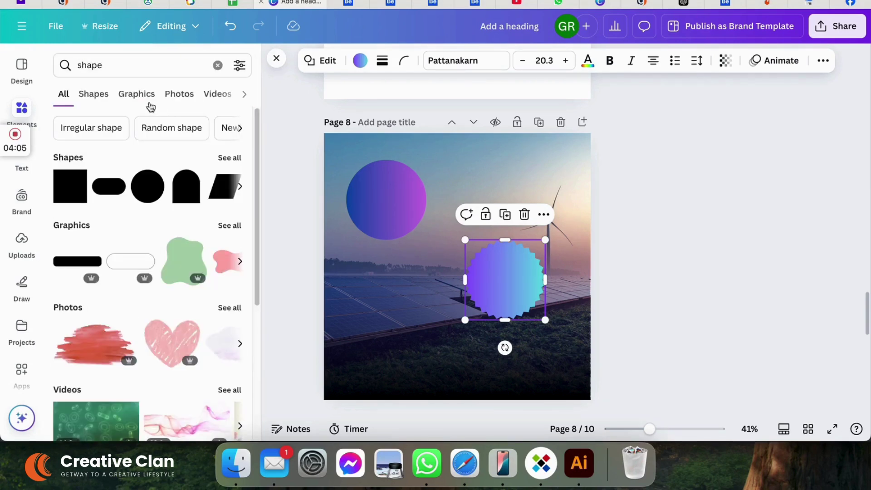
{"action": "left_click", "coordinate": [131, 104]}
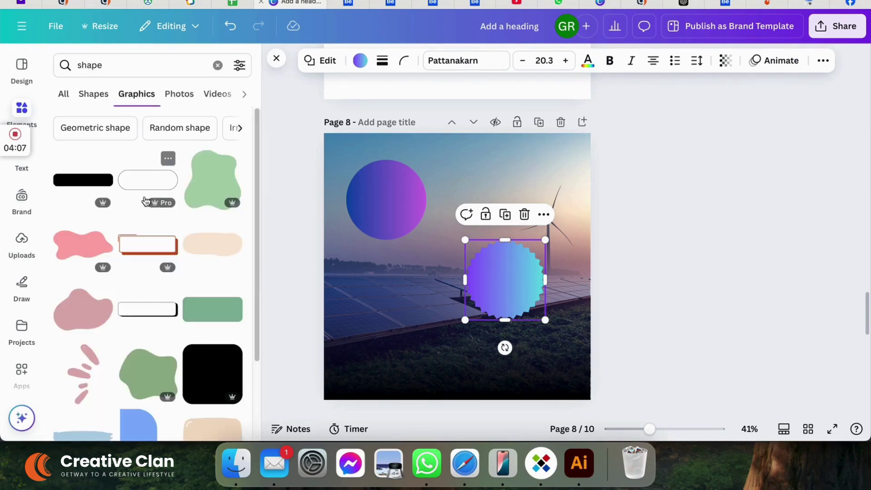
{"action": "scroll", "coordinate": [149, 318], "scroll_direction": "down", "scroll_amount": 3}
{"action": "left_click_drag", "start_coordinate": [148, 300], "coordinate": [377, 304]}
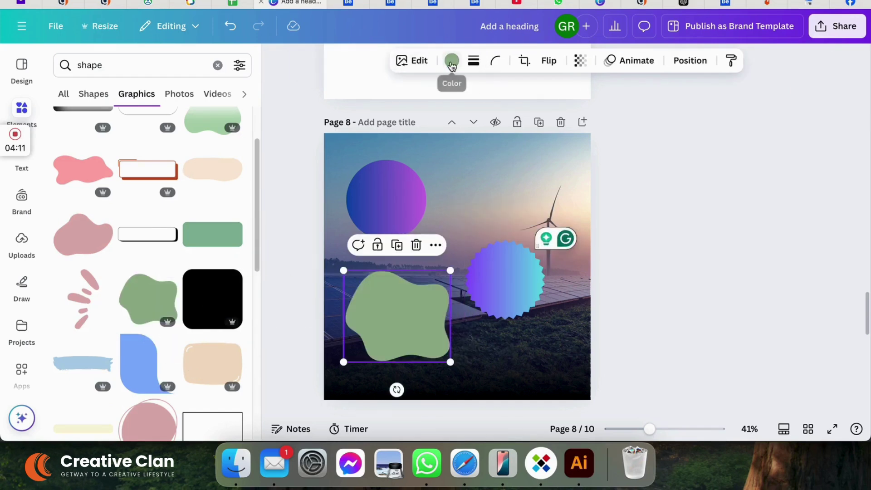
Recolor the green blob to very dark navy from the document colors
{"action": "left_click", "coordinate": [452, 64]}
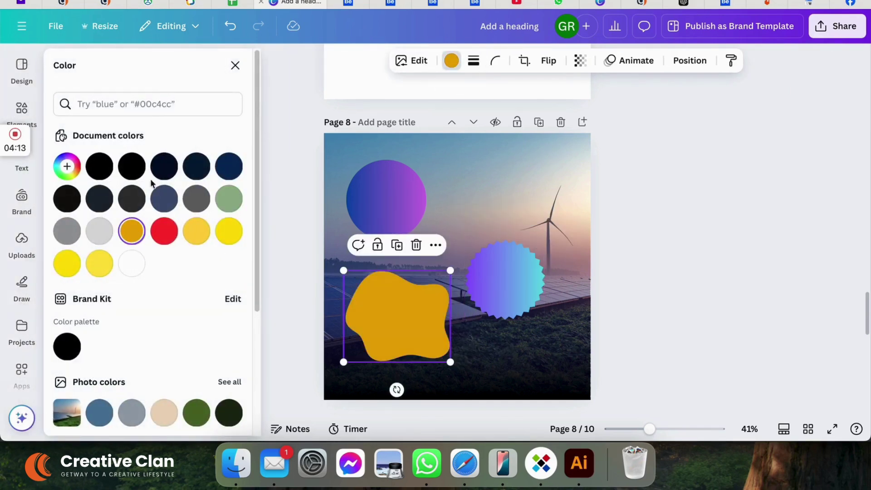
{"action": "left_click", "coordinate": [164, 199]}
{"action": "left_click", "coordinate": [164, 167]}
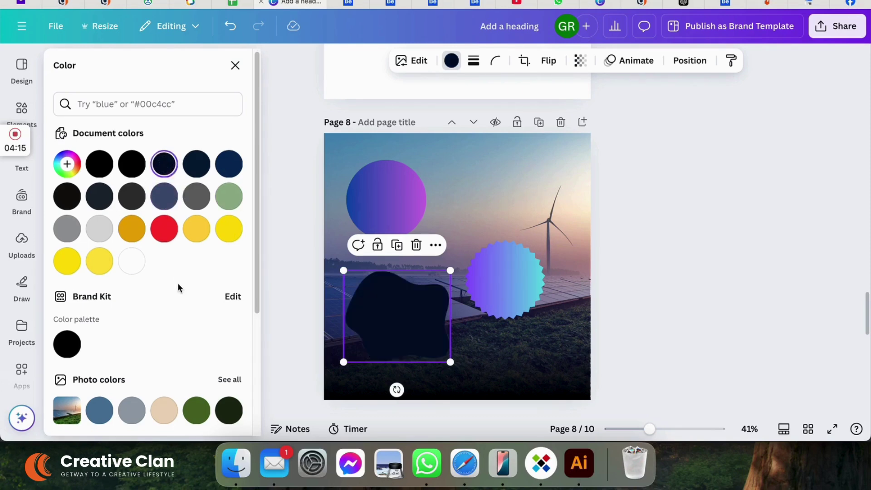
{"action": "scroll", "coordinate": [178, 290], "scroll_direction": "down", "scroll_amount": 5}
{"action": "scroll", "coordinate": [177, 331], "scroll_direction": "up", "scroll_amount": 5}
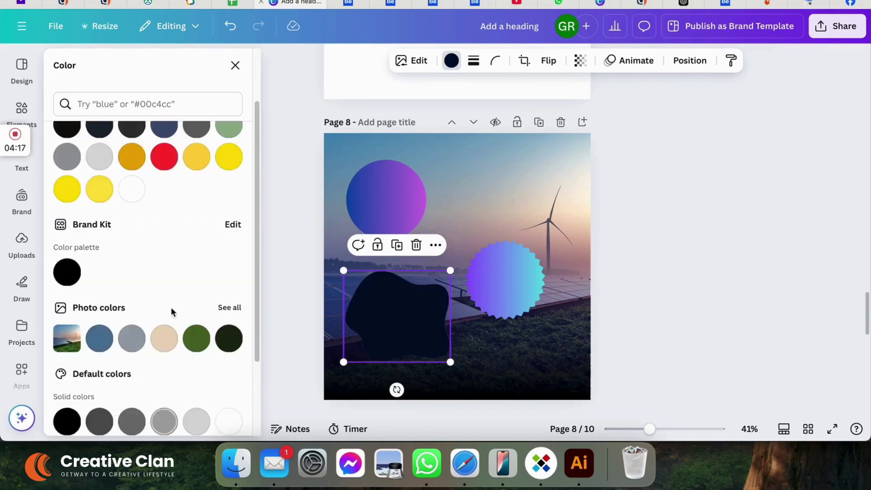
{"action": "left_click", "coordinate": [235, 65]}
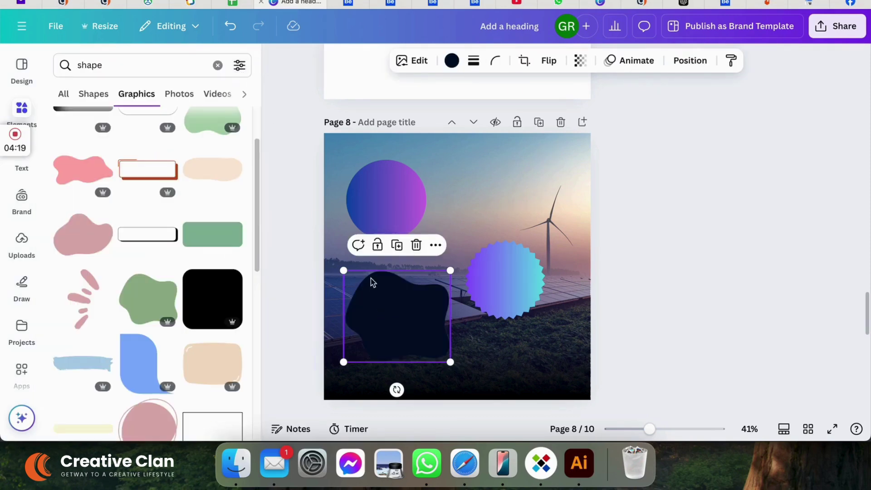
Move the navy blob to the upper middle of the page and lower the gradient circle to about mid-height
{"action": "left_click_drag", "start_coordinate": [394, 313], "coordinate": [486, 194]}
{"action": "left_click", "coordinate": [358, 198]}
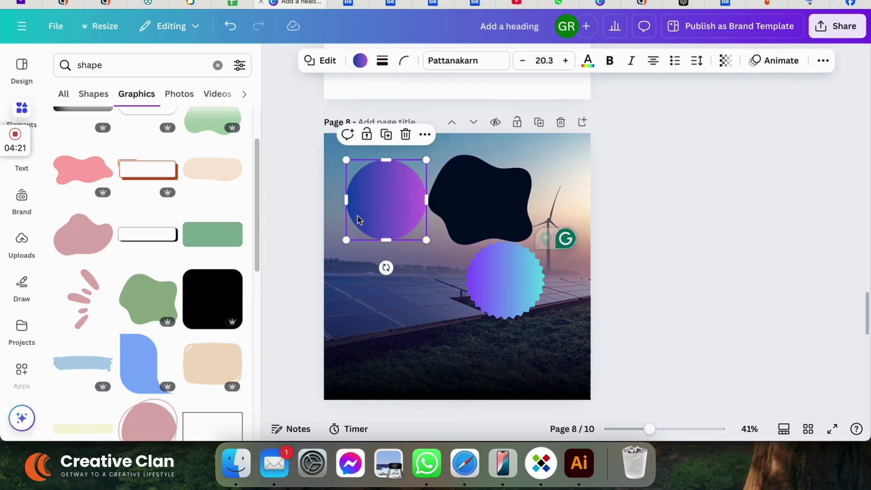
{"action": "left_click_drag", "start_coordinate": [360, 218], "coordinate": [364, 271]}
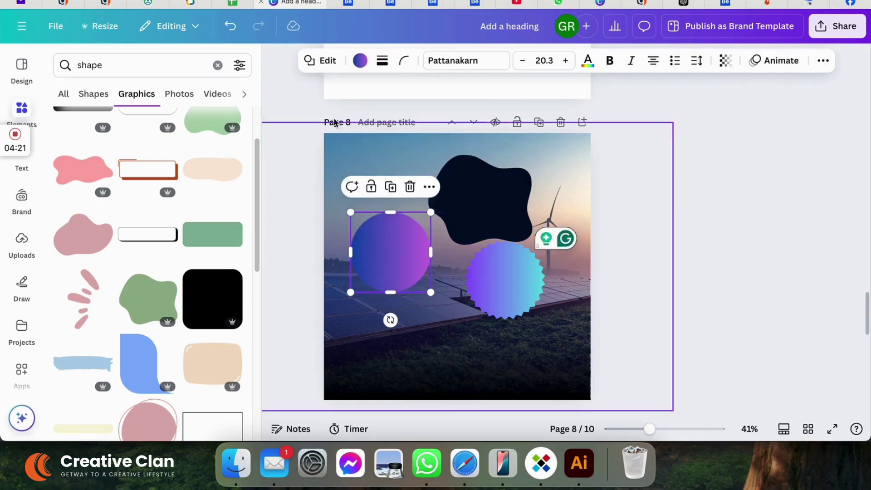
Add a plus shape filled with the purple-to-turquoise gradient and place it below and between the circle and the badge
{"action": "left_click", "coordinate": [27, 119]}
{"action": "scroll", "coordinate": [213, 229], "scroll_direction": "up", "scroll_amount": 2}
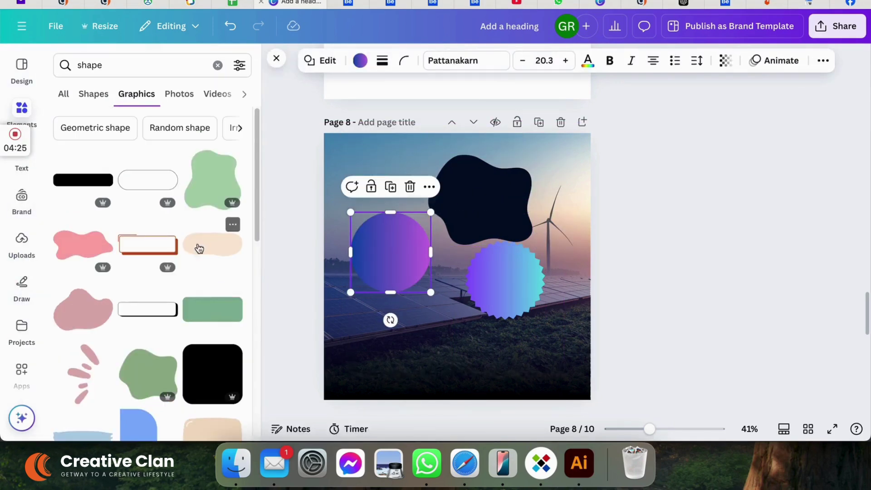
{"action": "left_click", "coordinate": [93, 94]}
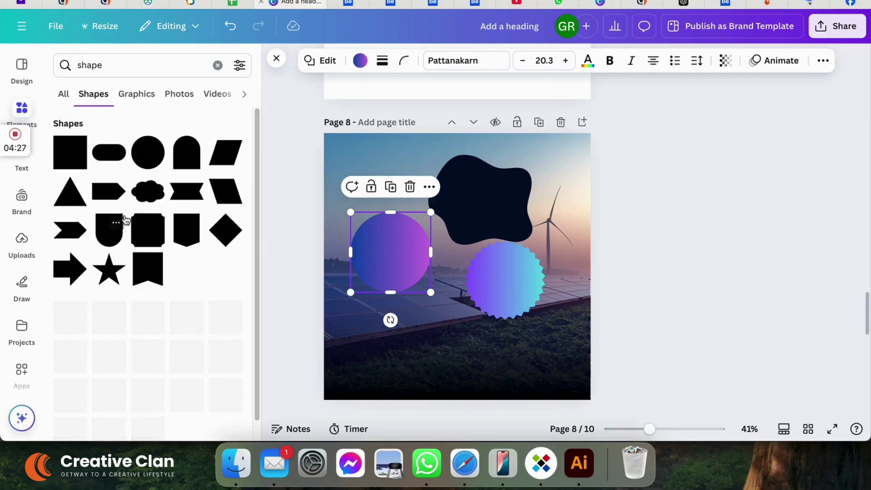
{"action": "scroll", "coordinate": [148, 249], "scroll_direction": "down", "scroll_amount": 2}
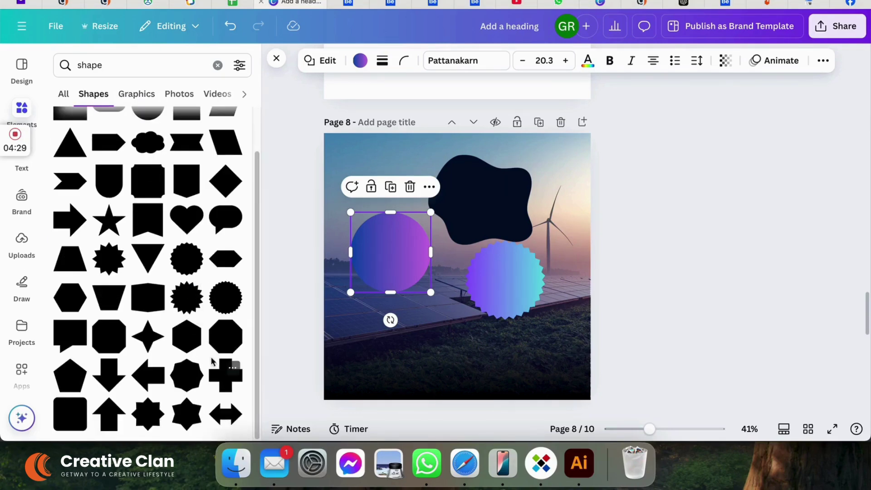
{"action": "left_click", "coordinate": [221, 383]}
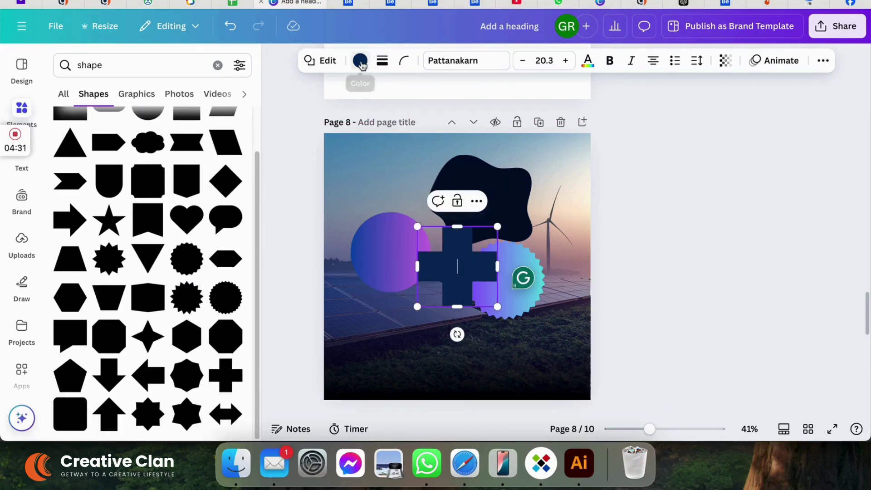
{"action": "left_click", "coordinate": [360, 60]}
{"action": "scroll", "coordinate": [179, 331], "scroll_direction": "down", "scroll_amount": 5}
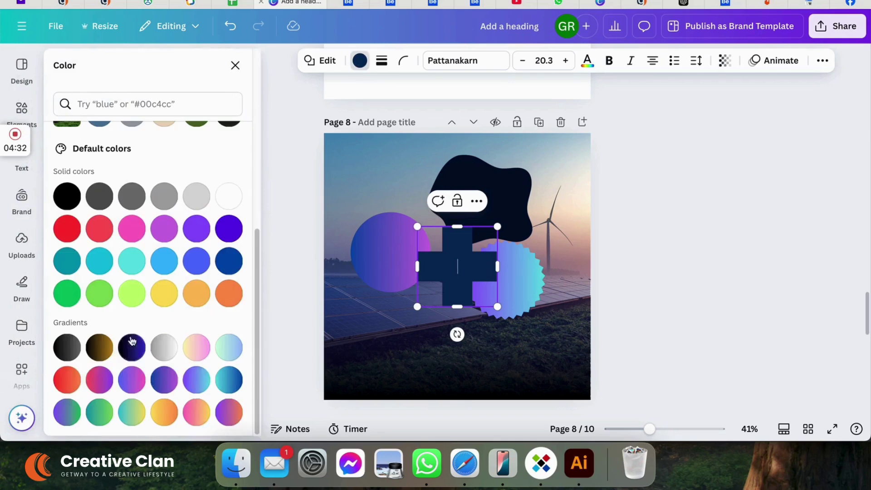
{"action": "left_click", "coordinate": [196, 392]}
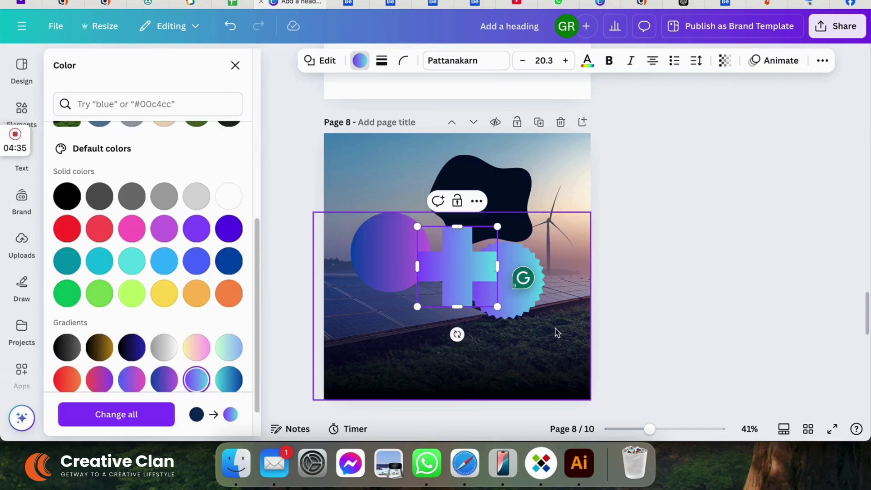
{"action": "left_click_drag", "start_coordinate": [485, 266], "coordinate": [480, 314]}
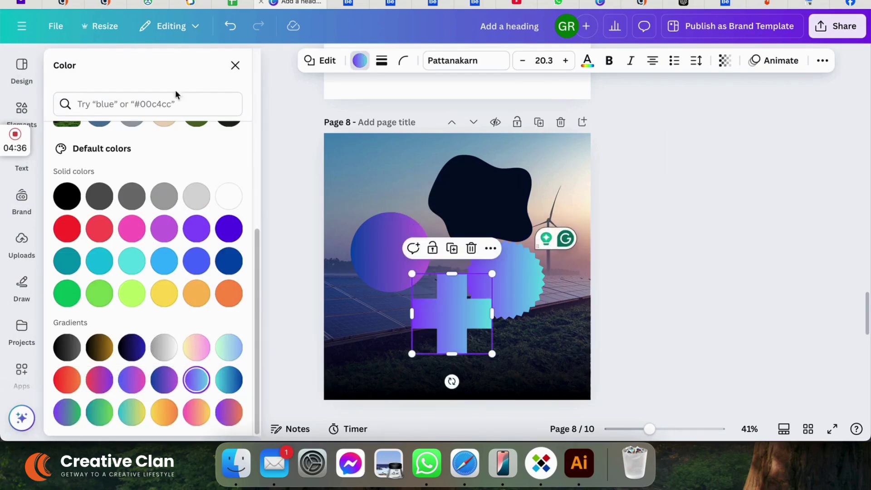
Search the graphics for "gradient" and add the wide black fade and the square purple-to-transparent gradient to the page
{"action": "left_click", "coordinate": [13, 115]}
{"action": "left_click", "coordinate": [136, 66]}
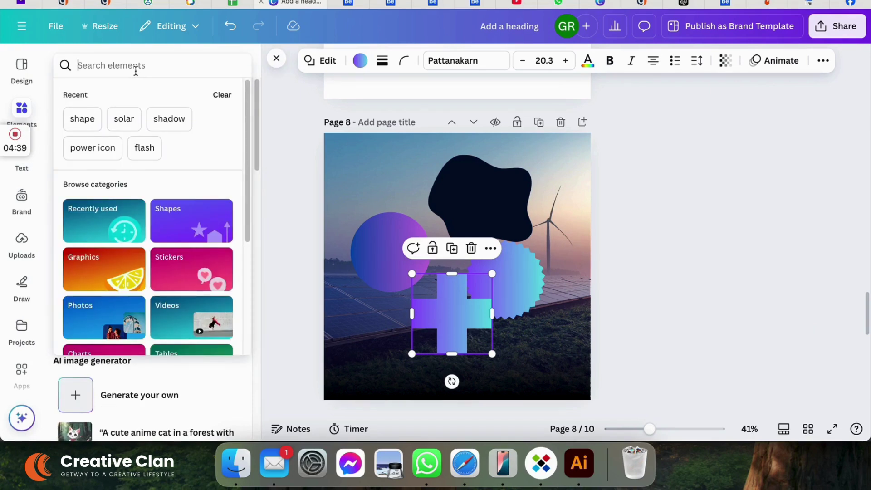
{"action": "type", "text": "gradient"}
{"action": "key", "text": "Return"}
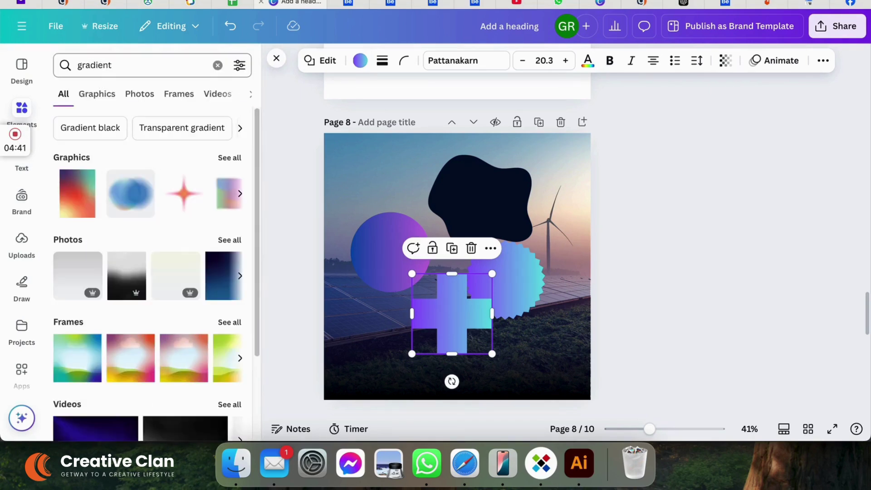
{"action": "left_click", "coordinate": [231, 158]}
{"action": "scroll", "coordinate": [196, 338], "scroll_direction": "down", "scroll_amount": 15}
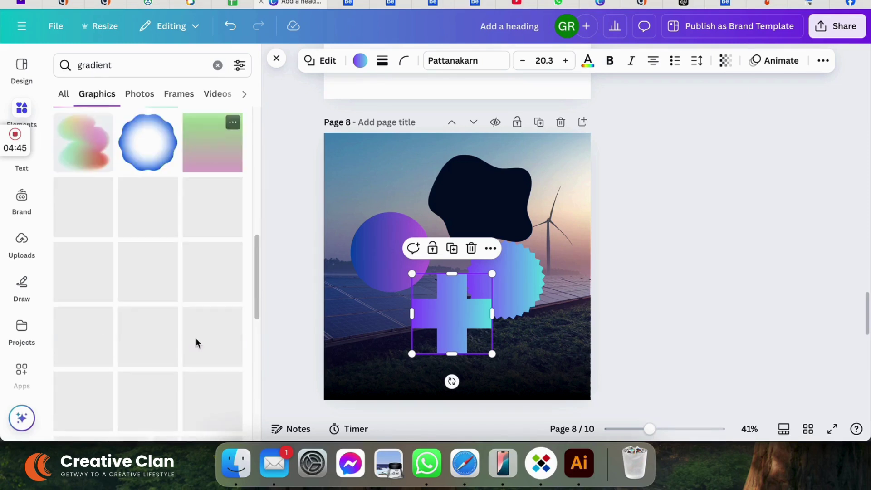
{"action": "scroll", "coordinate": [196, 342], "scroll_direction": "down", "scroll_amount": 1}
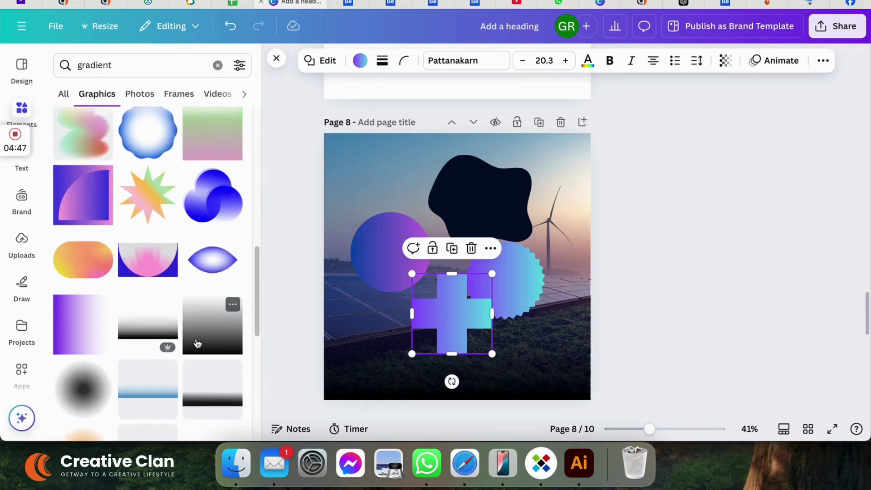
{"action": "scroll", "coordinate": [198, 344], "scroll_direction": "down", "scroll_amount": 3}
{"action": "left_click", "coordinate": [97, 223]}
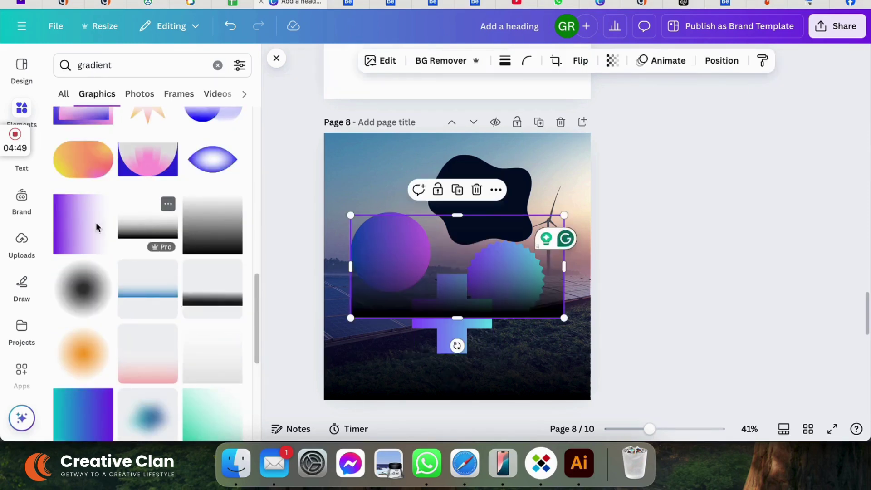
{"action": "scroll", "coordinate": [96, 232], "scroll_direction": "down", "scroll_amount": 3}
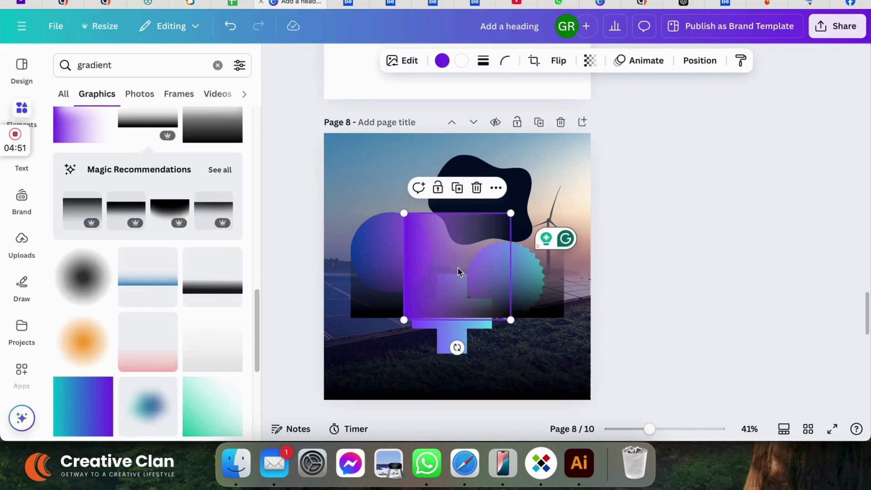
Move the purple gradient square to the page's upper-left area and recolor its purple to very dark navy
{"action": "left_click_drag", "start_coordinate": [461, 274], "coordinate": [394, 215]}
{"action": "left_click", "coordinate": [442, 63]}
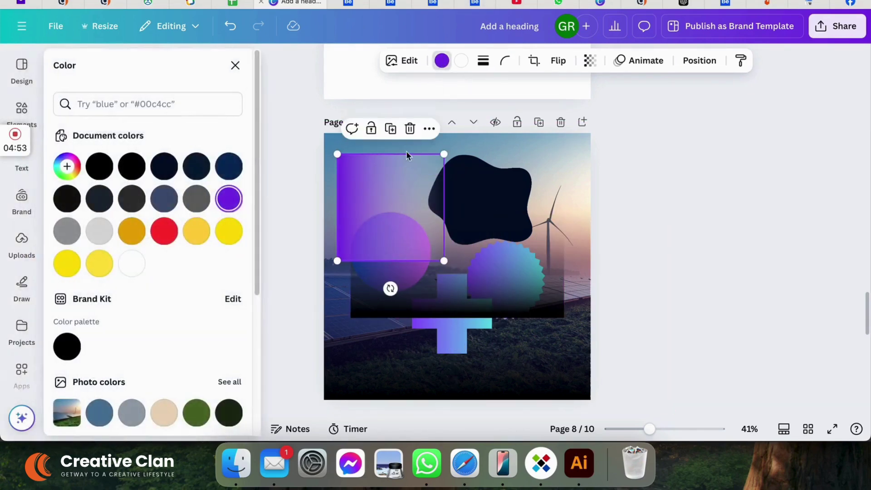
{"action": "left_click", "coordinate": [162, 169]}
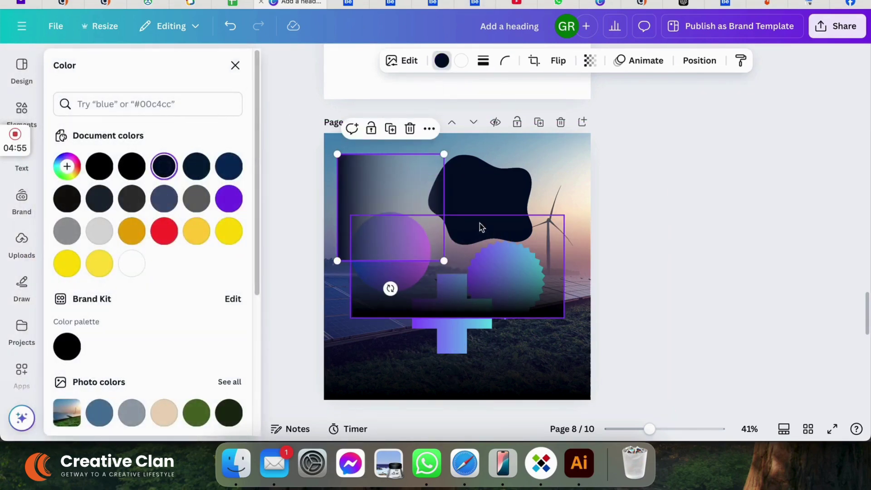
{"action": "key", "text": "Escape"}
{"action": "scroll", "coordinate": [177, 295], "scroll_direction": "up", "scroll_amount": 10}
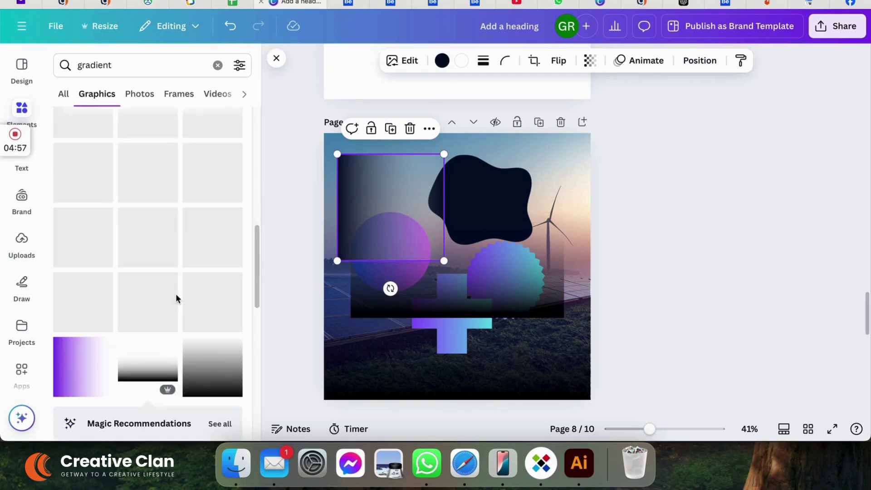